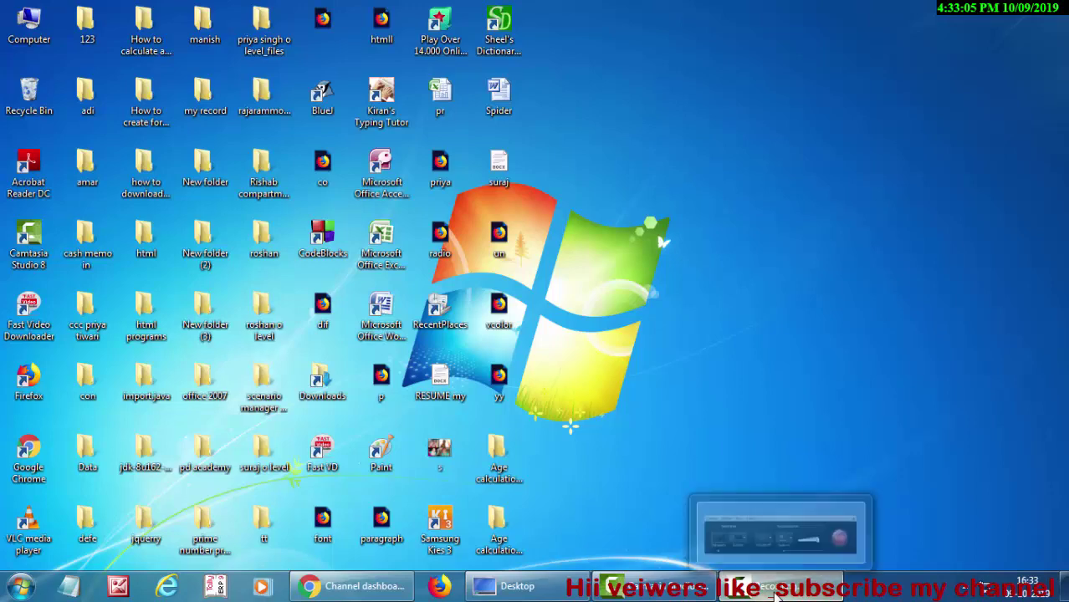
Step: Refresh the desktop several times from its context menu
right_click(736, 257)
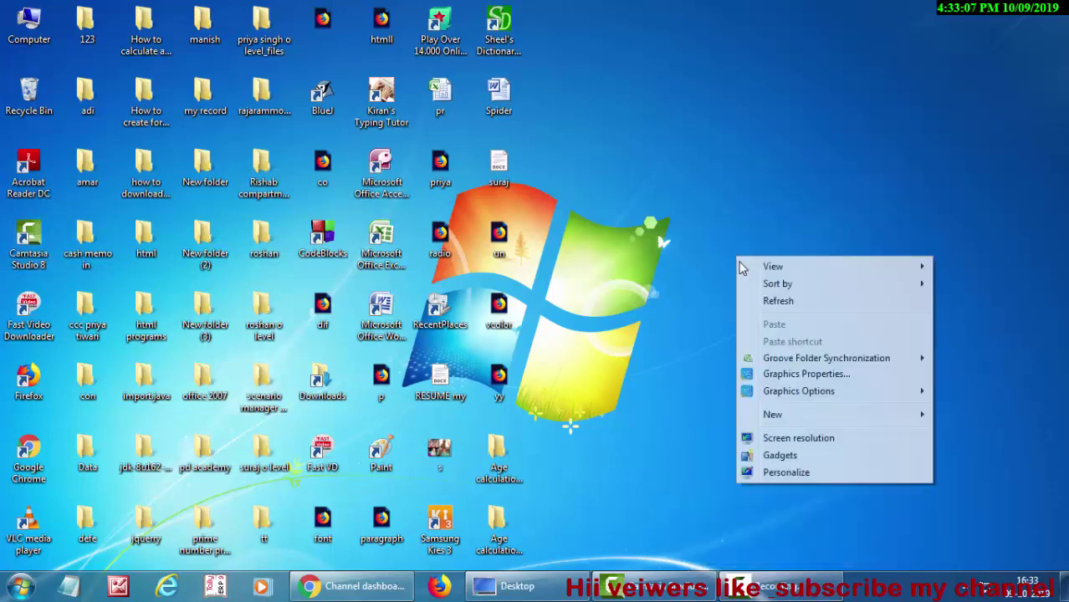
click(766, 301)
right_click(766, 296)
click(798, 342)
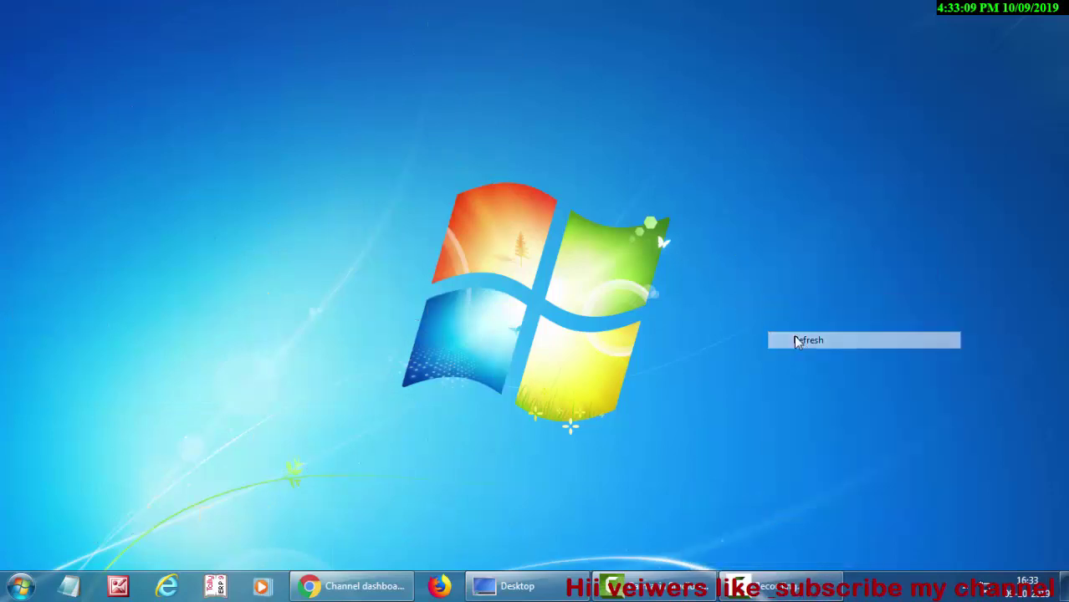
right_click(746, 272)
click(787, 321)
right_click(788, 317)
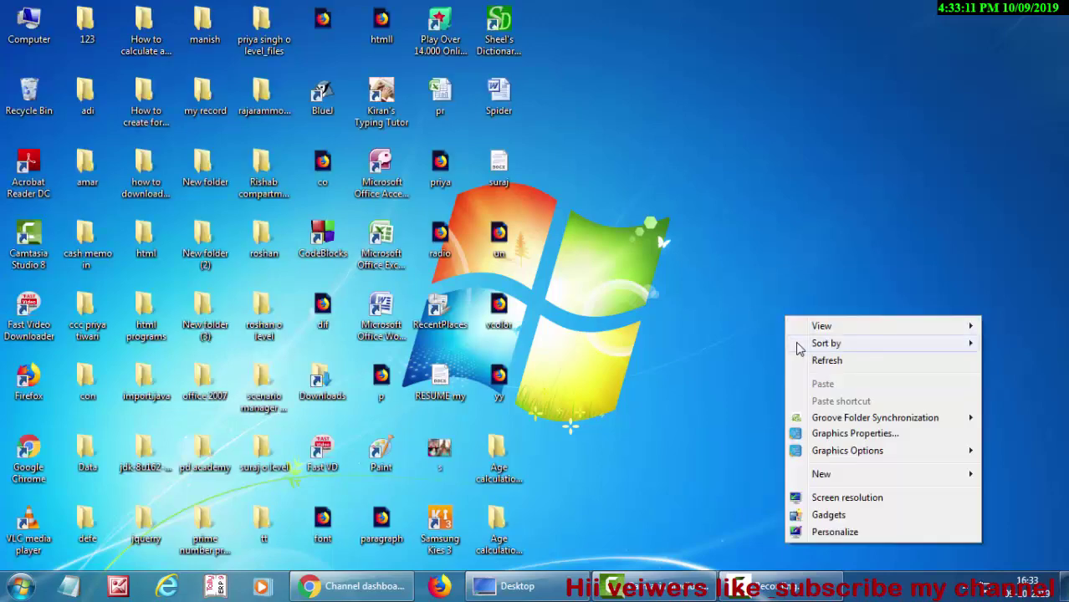
click(795, 363)
right_click(807, 373)
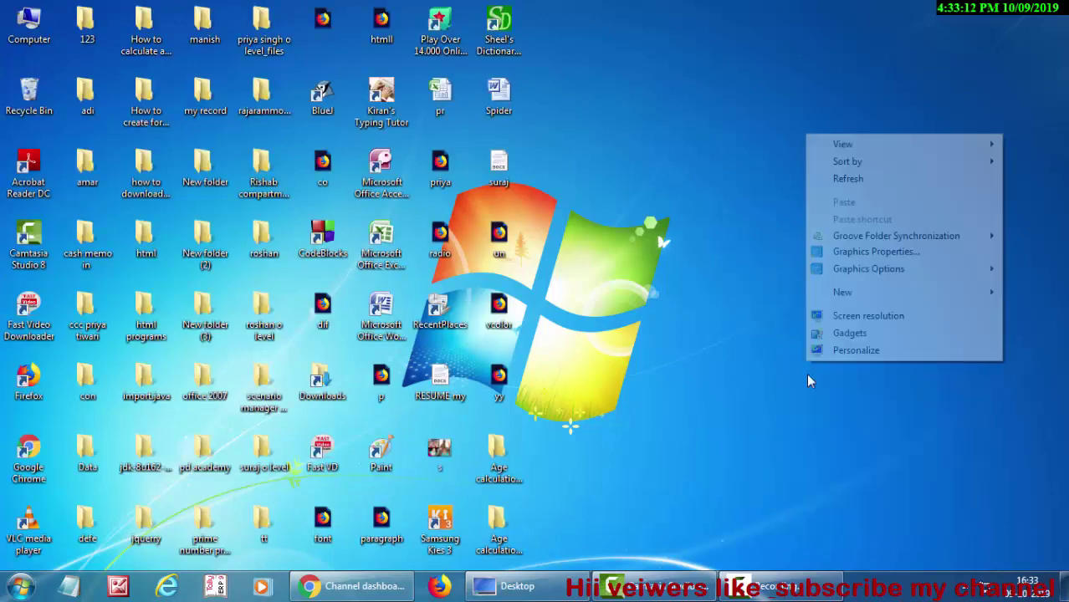
click(845, 180)
right_click(844, 176)
click(872, 224)
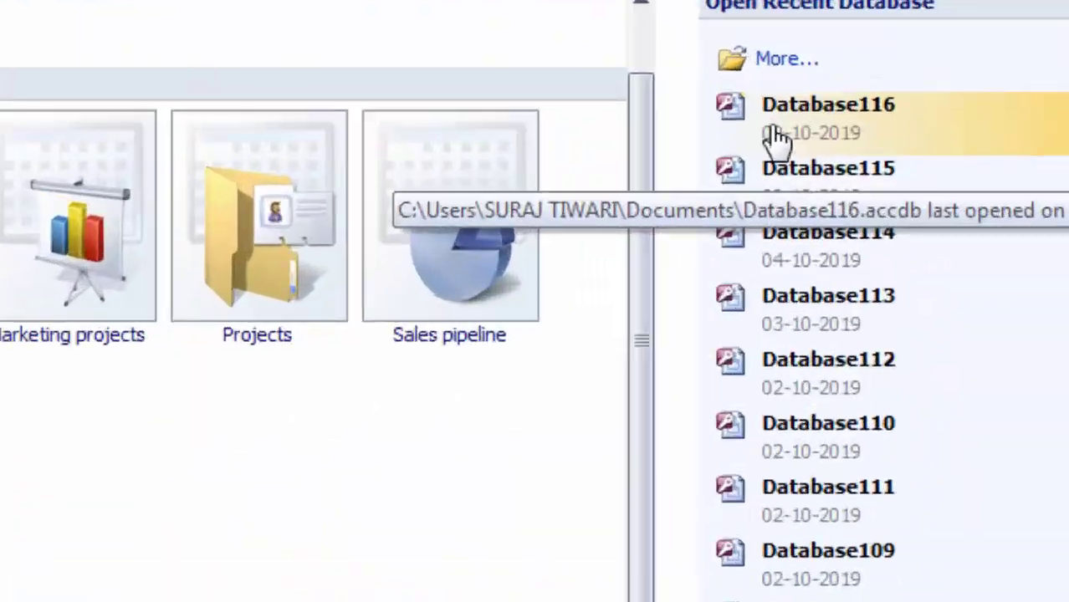
Step: Open recent Database116 and view the Age table's student names and dates of birth
click(776, 139)
double_click(88, 205)
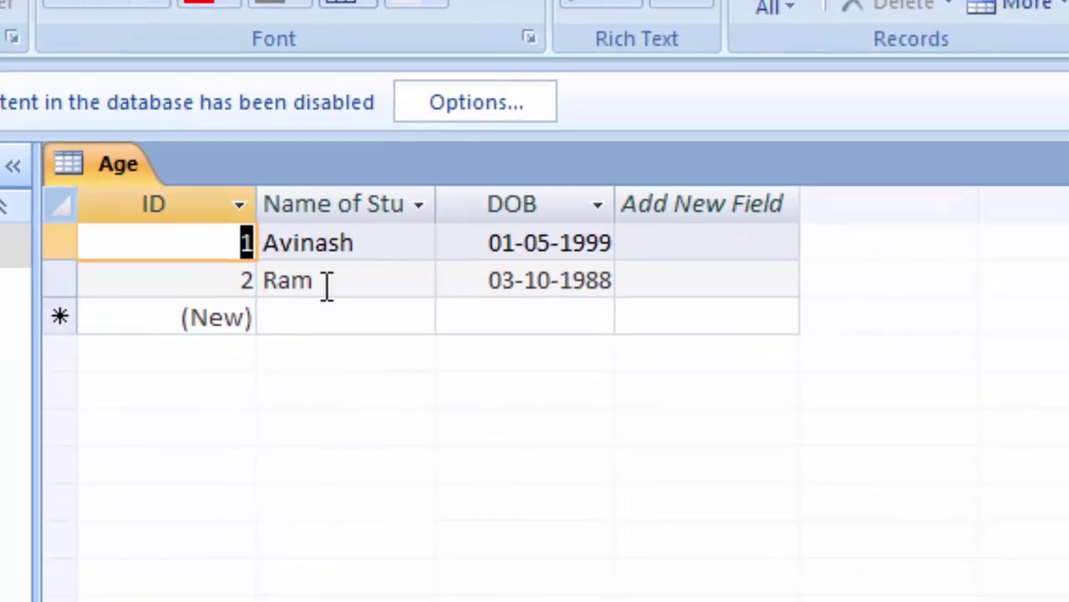
click(494, 248)
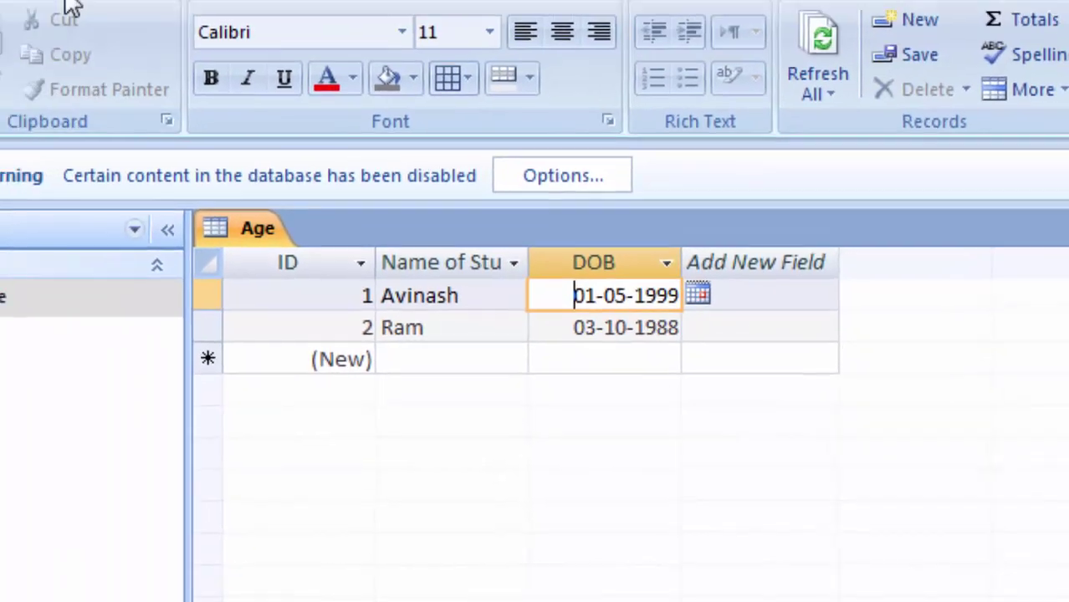
click(164, 43)
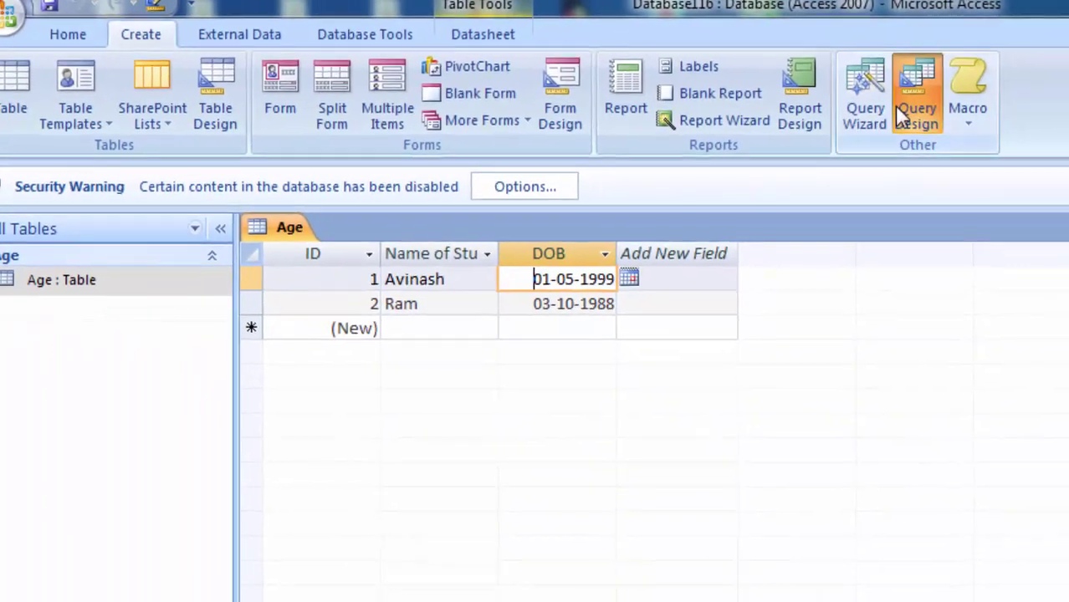
Step: Add the Age table to a new design query and place ID, Name of Student and DOB in the grid
click(1050, 113)
click(559, 562)
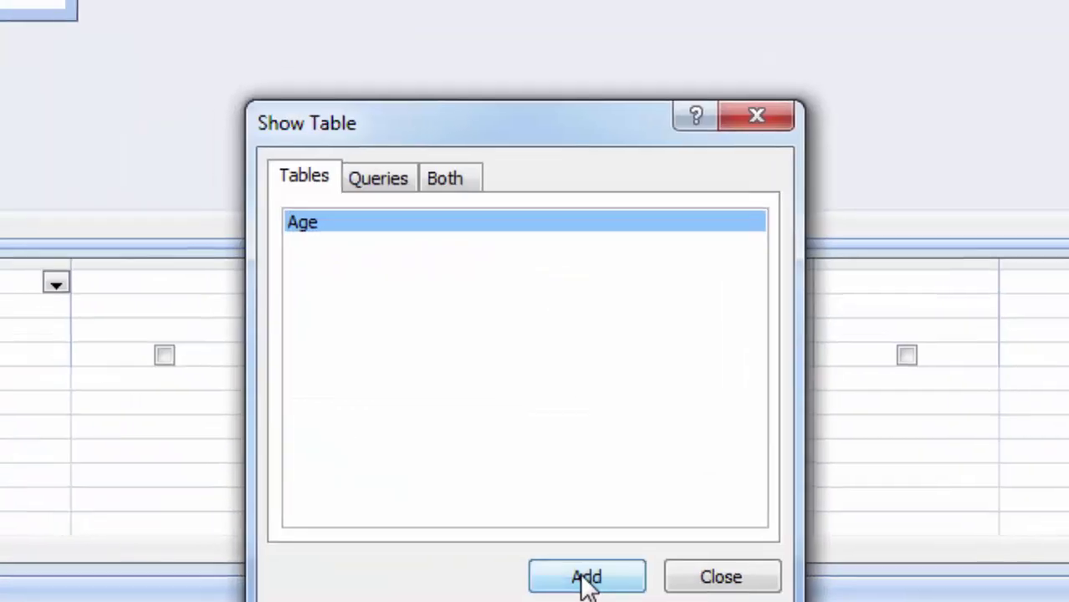
click(678, 562)
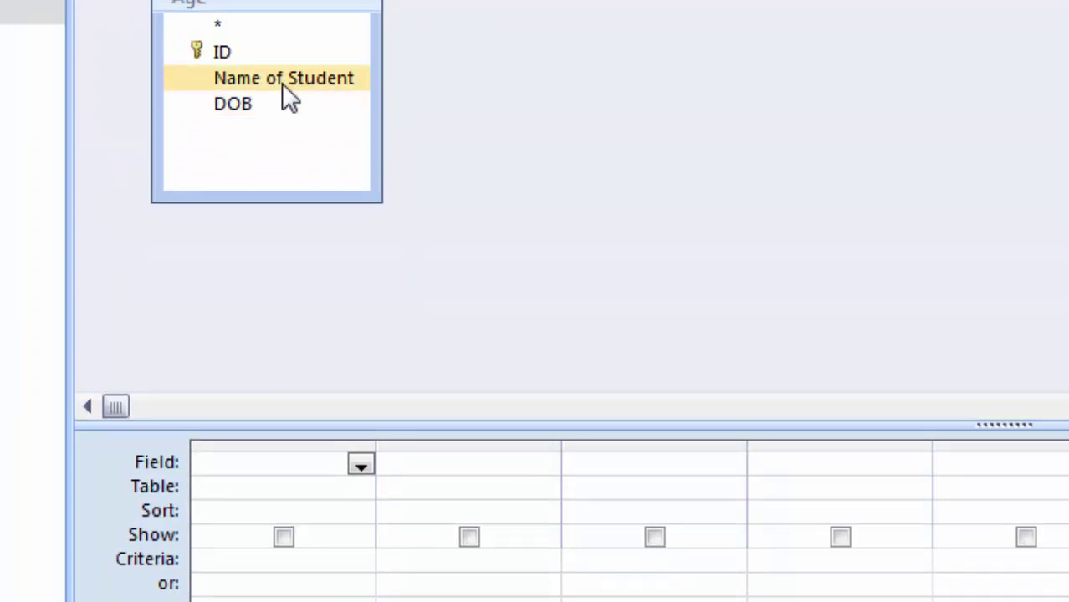
double_click(255, 49)
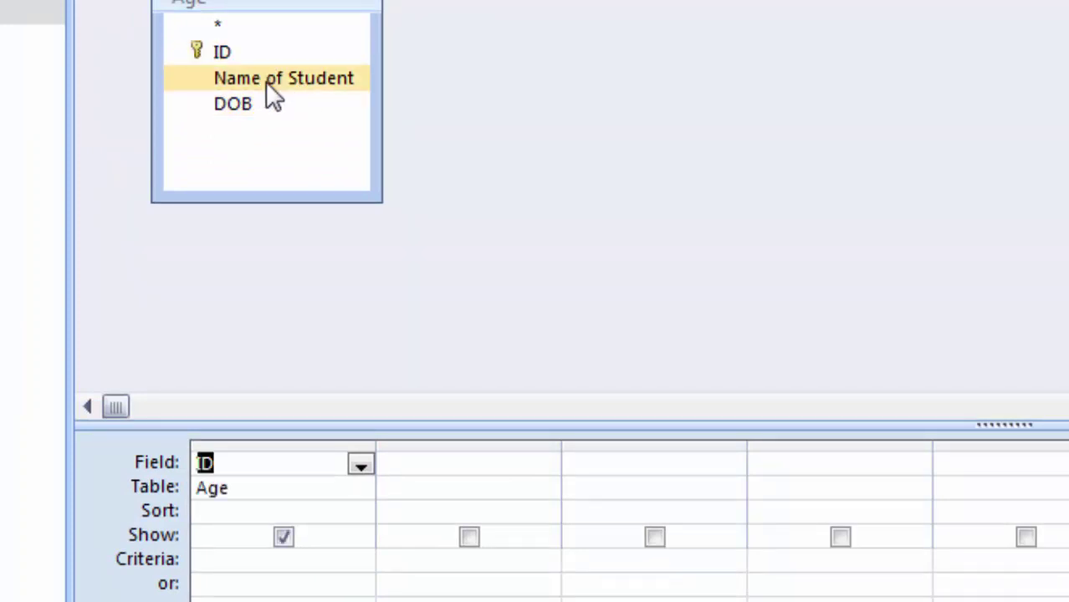
double_click(266, 81)
double_click(251, 107)
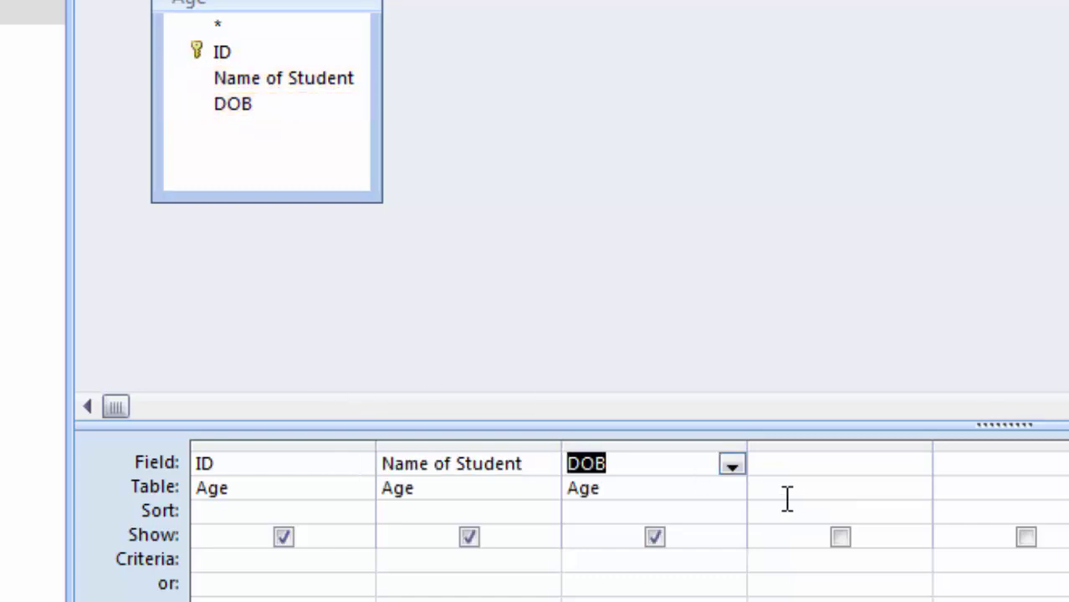
click(791, 465)
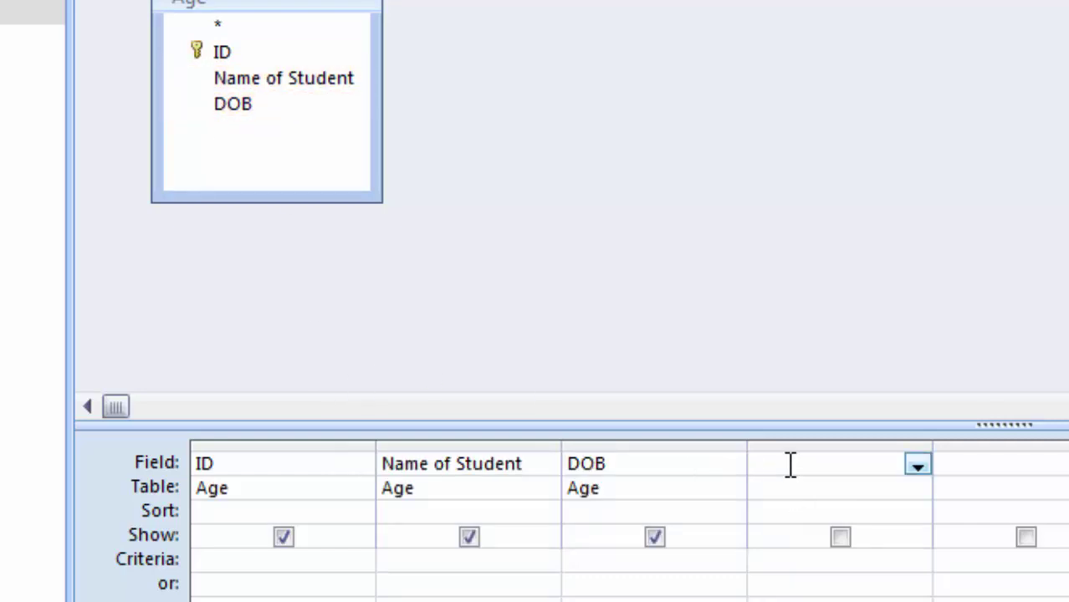
Step: Launch Expression Builder for the fourth column and expand Tables > Age and Functions
right_click(791, 465)
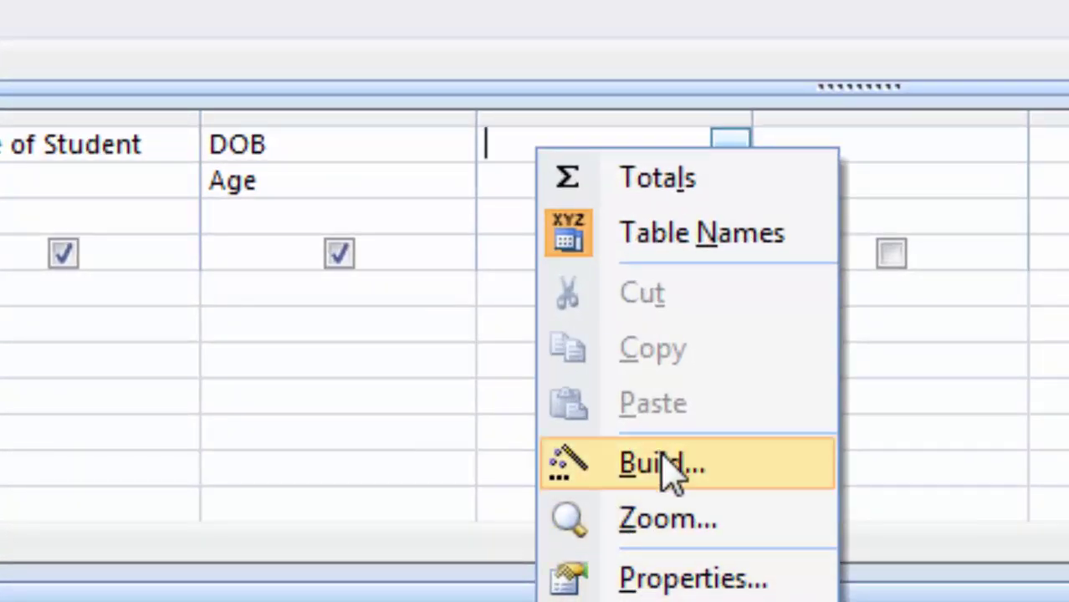
click(665, 463)
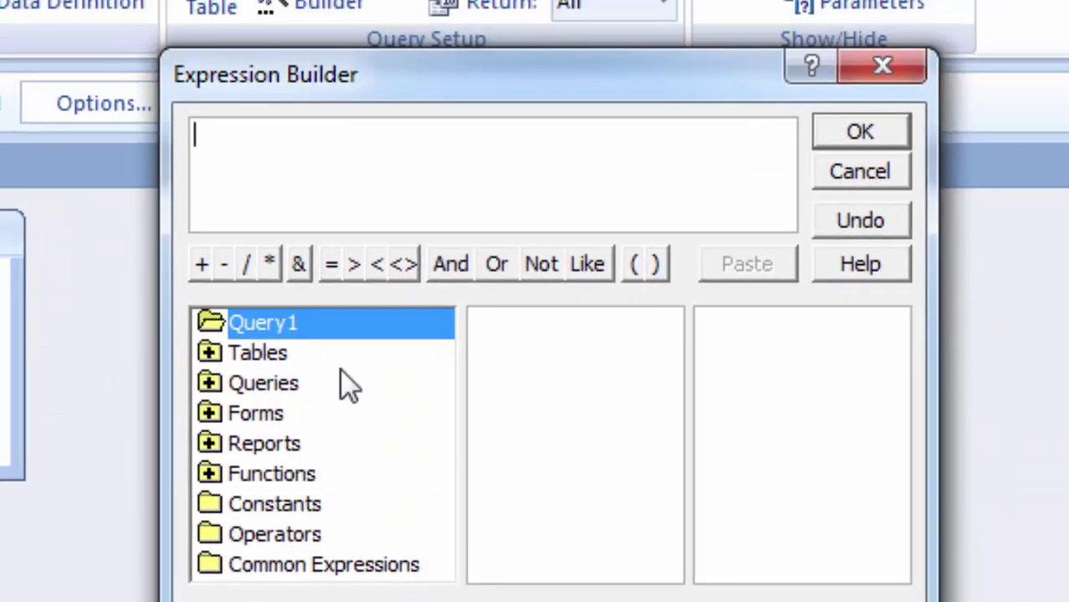
click(280, 355)
double_click(275, 352)
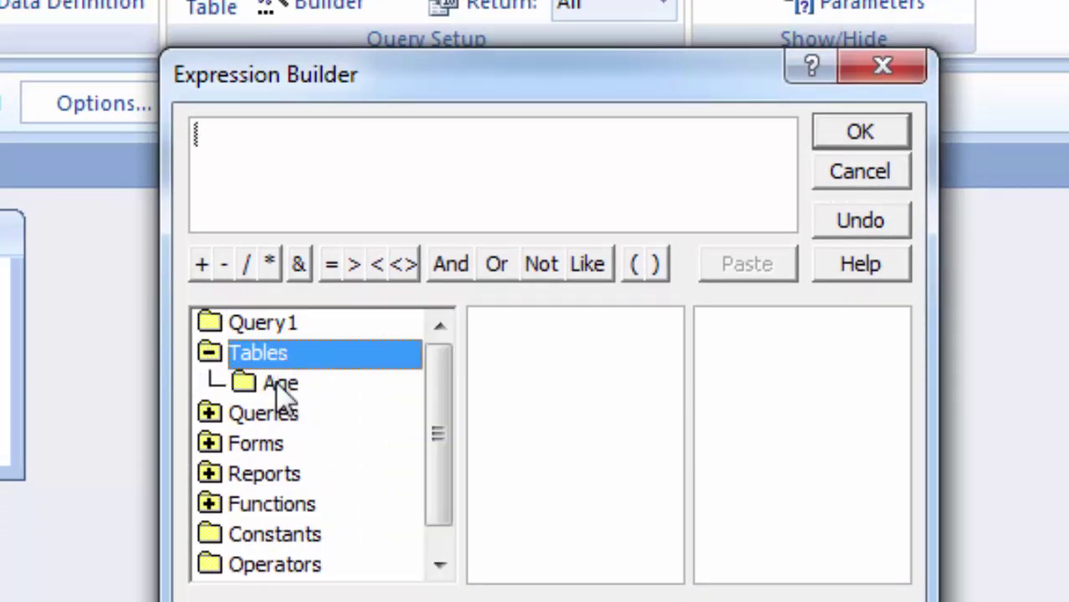
click(277, 384)
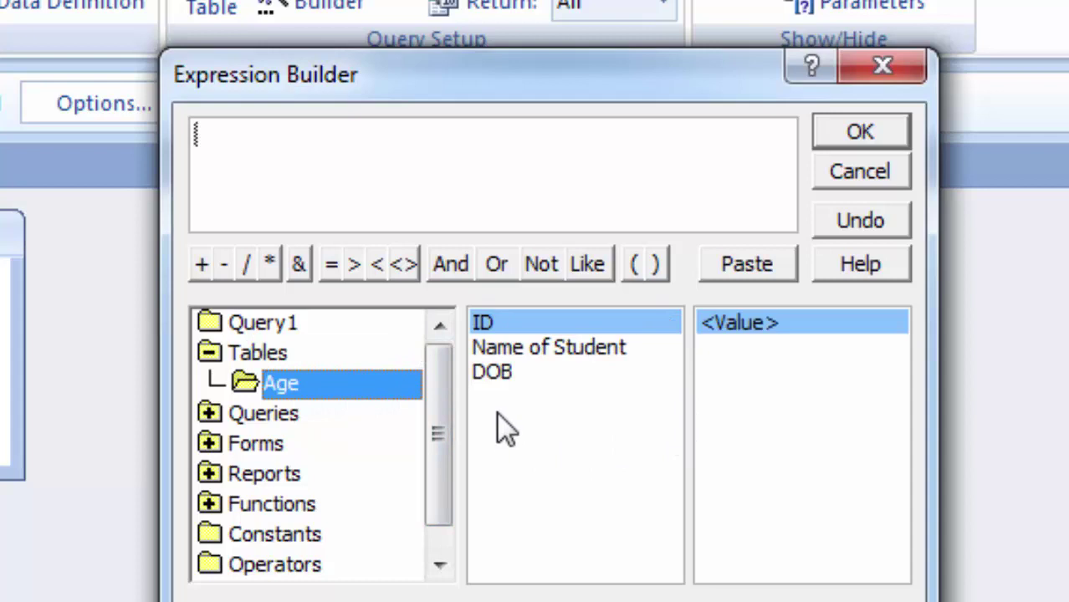
double_click(299, 352)
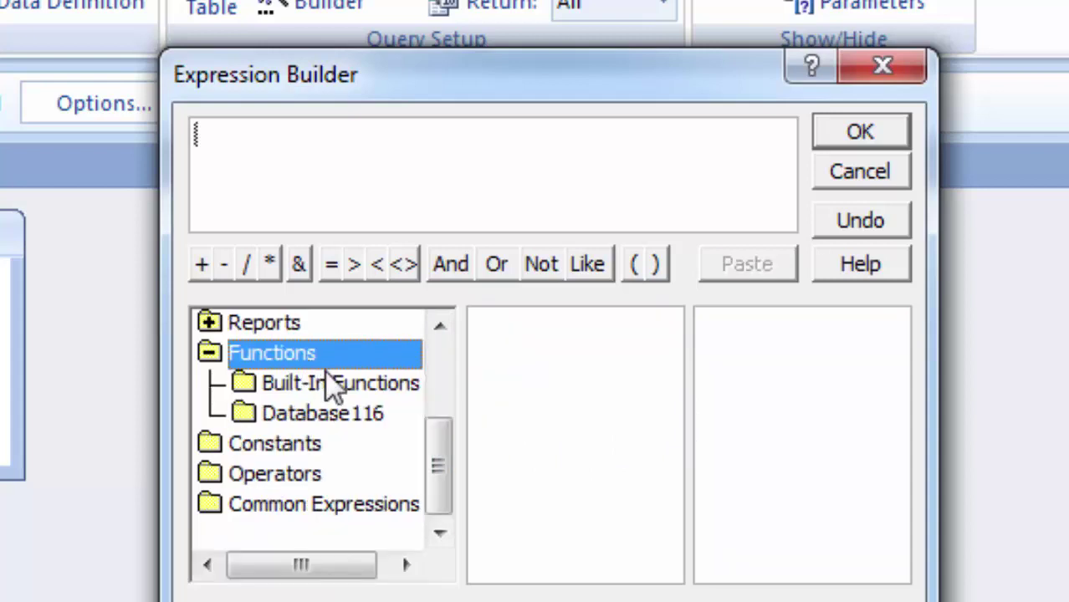
Step: Insert the Date/Time function DateDiff and replace its interval placeholder with "yyyy"
click(326, 383)
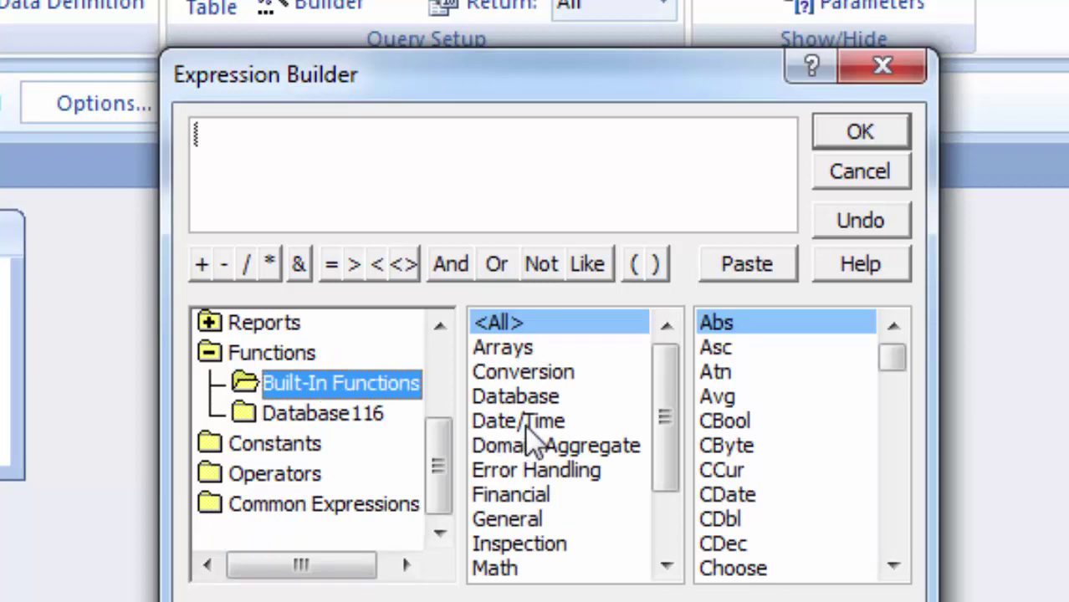
click(524, 425)
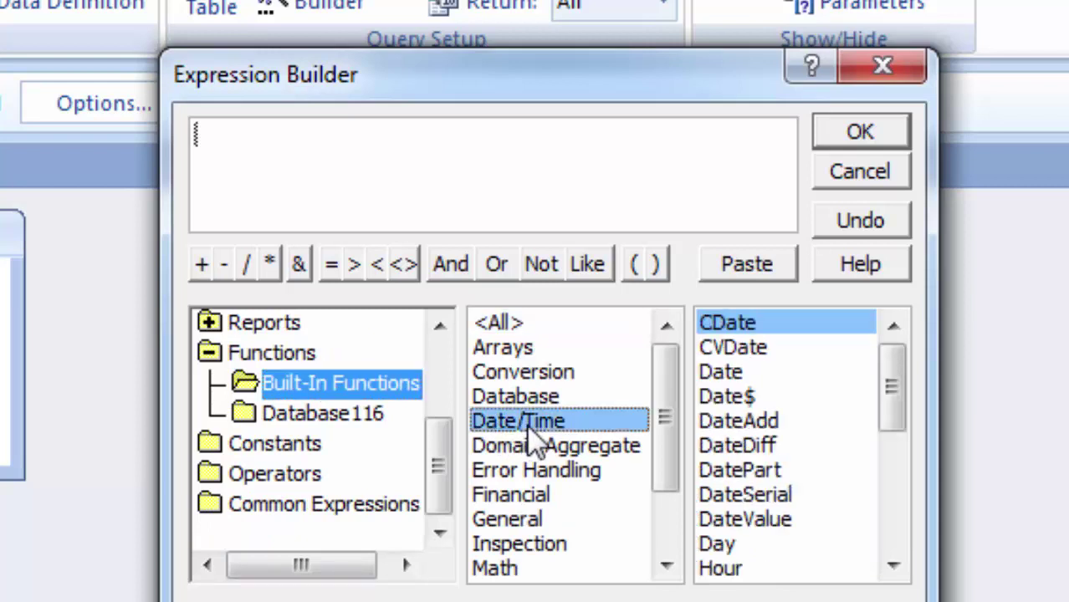
double_click(726, 454)
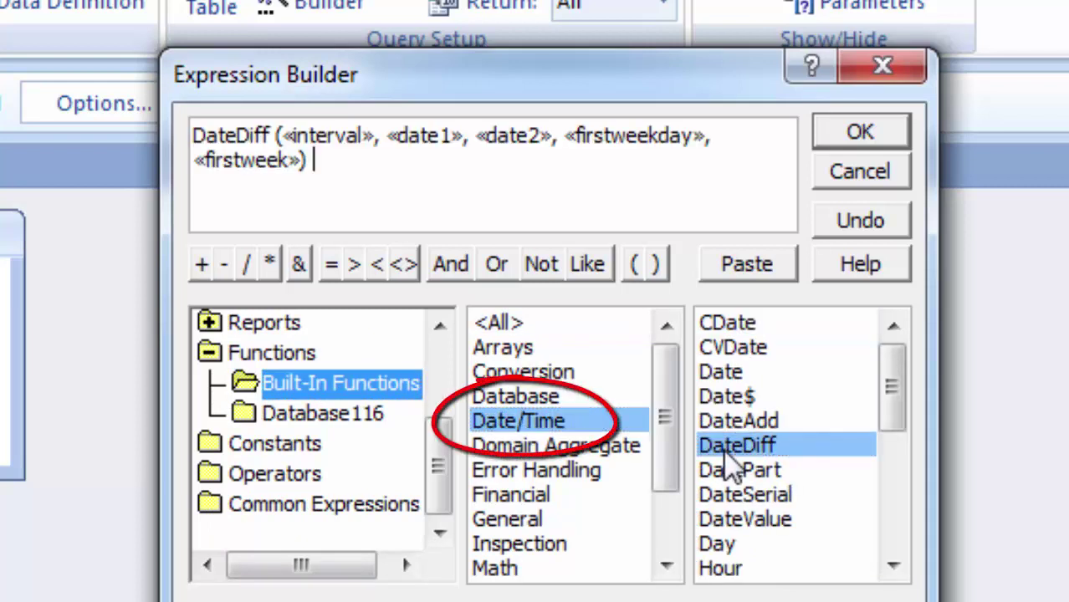
click(371, 139)
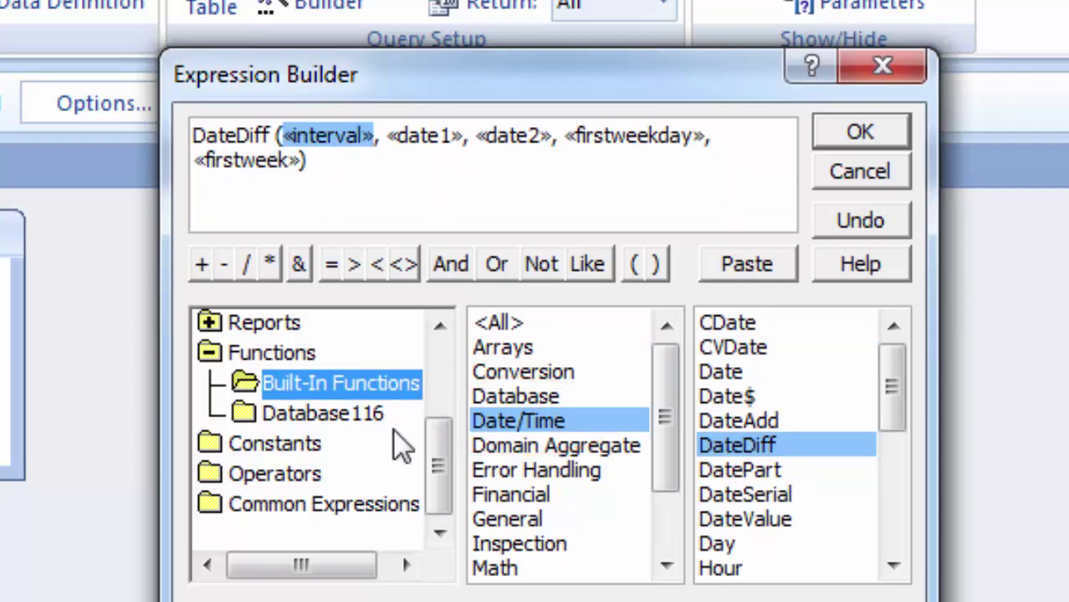
key(Delete)
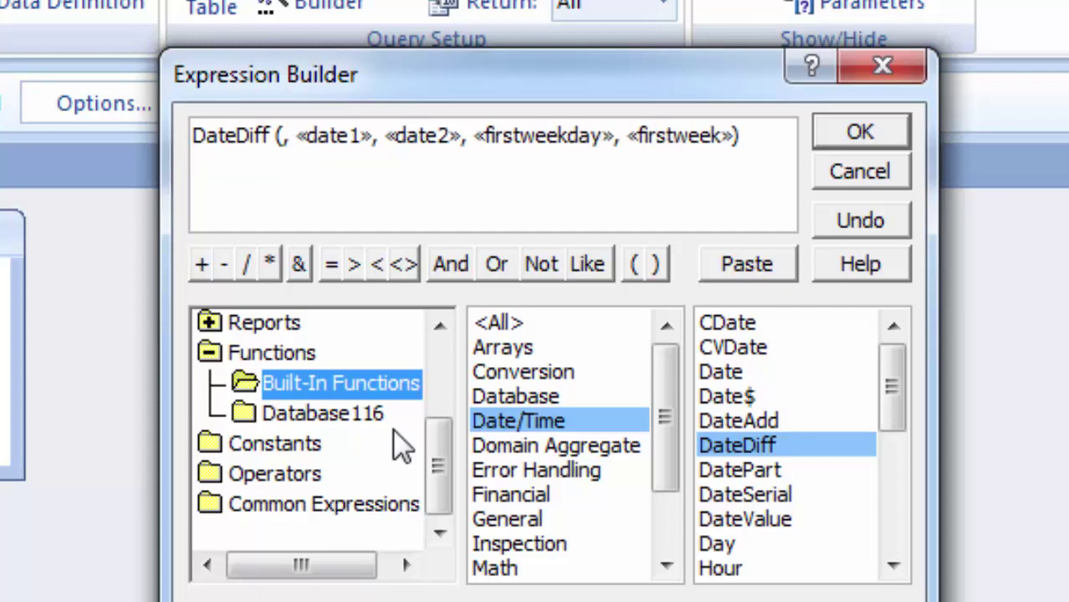
text(y)
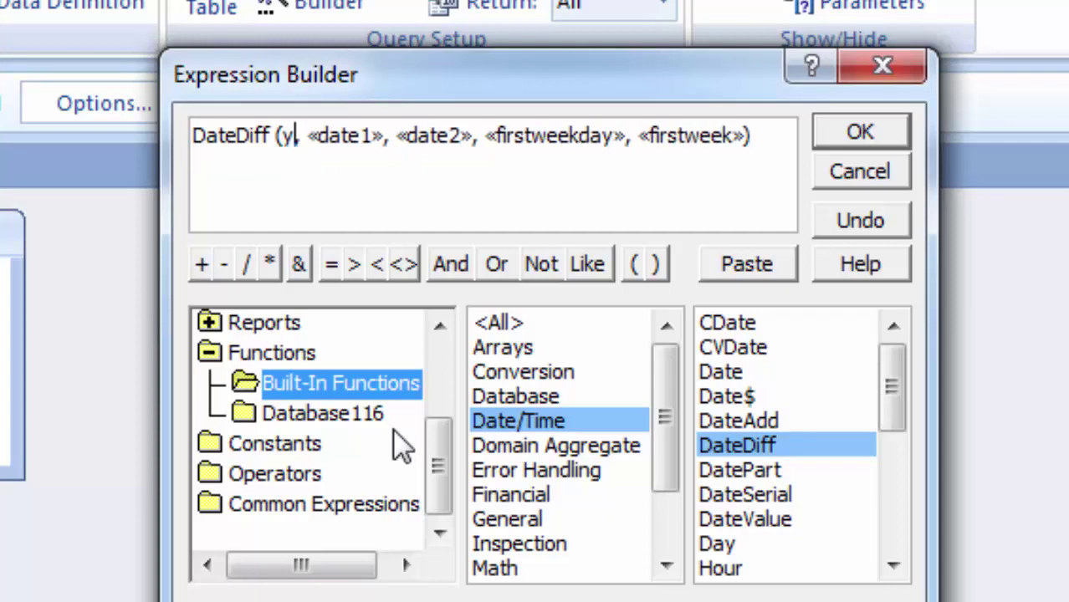
text(yyy)
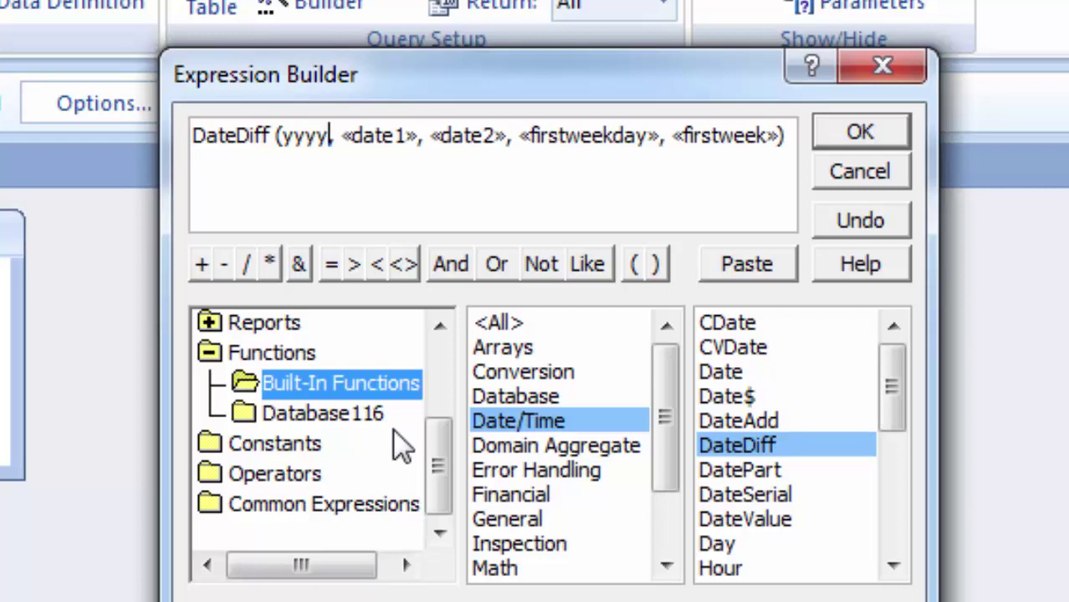
text(")
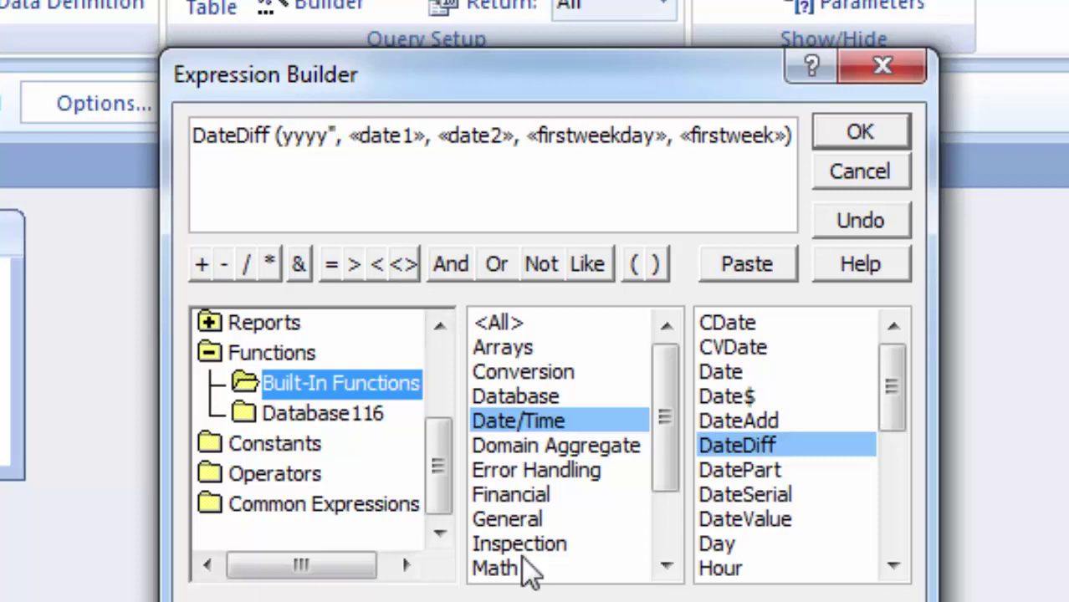
text(")
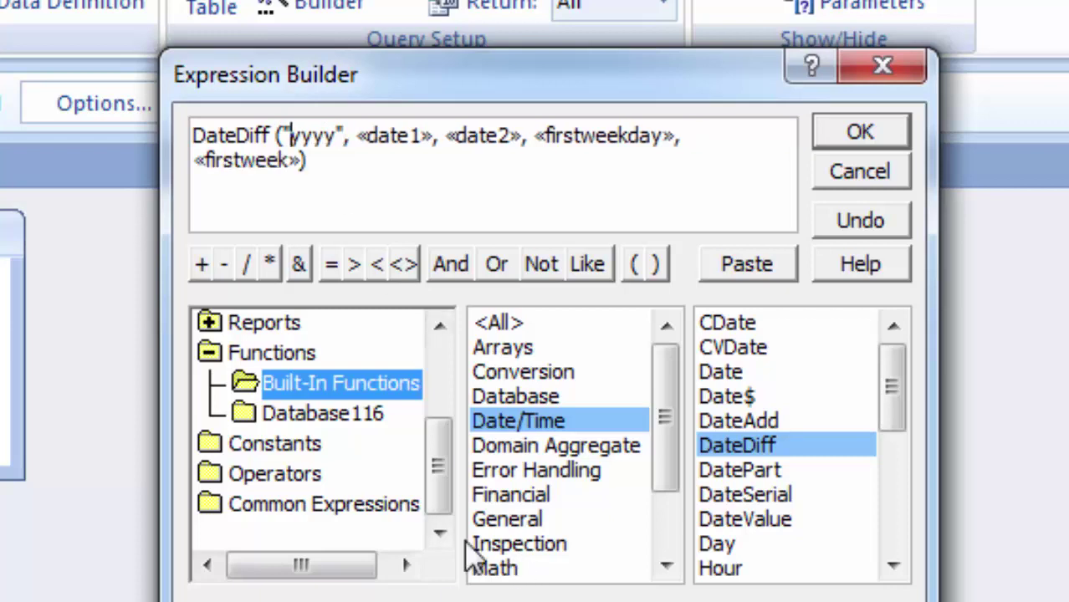
Step: Delete the date1 and date2 placeholders from the DateDiff expression
click(432, 142)
key(Delete)
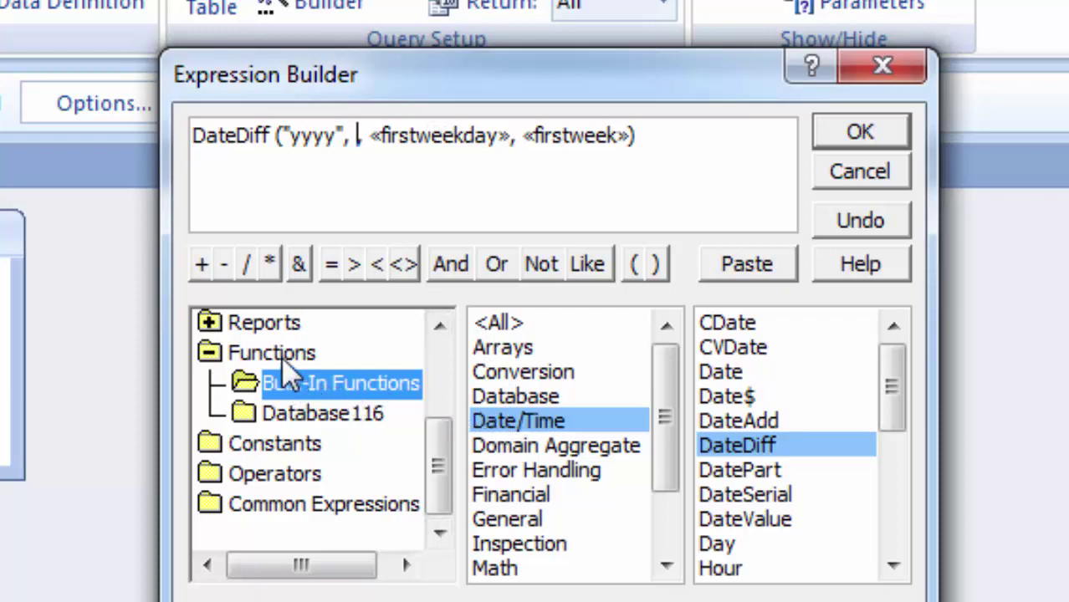
click(552, 423)
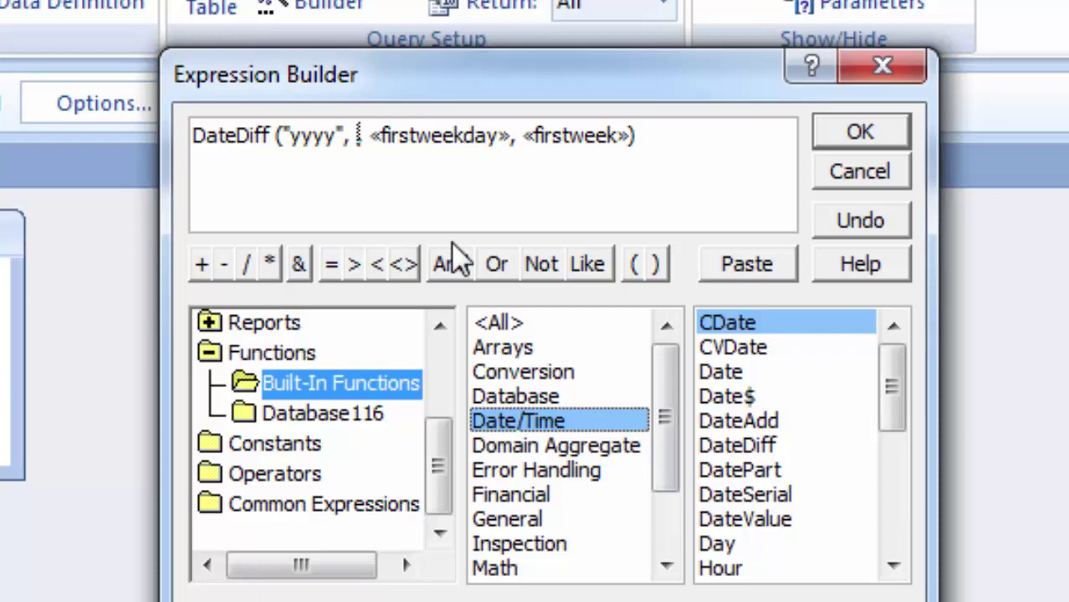
scroll(286, 442, up, 2)
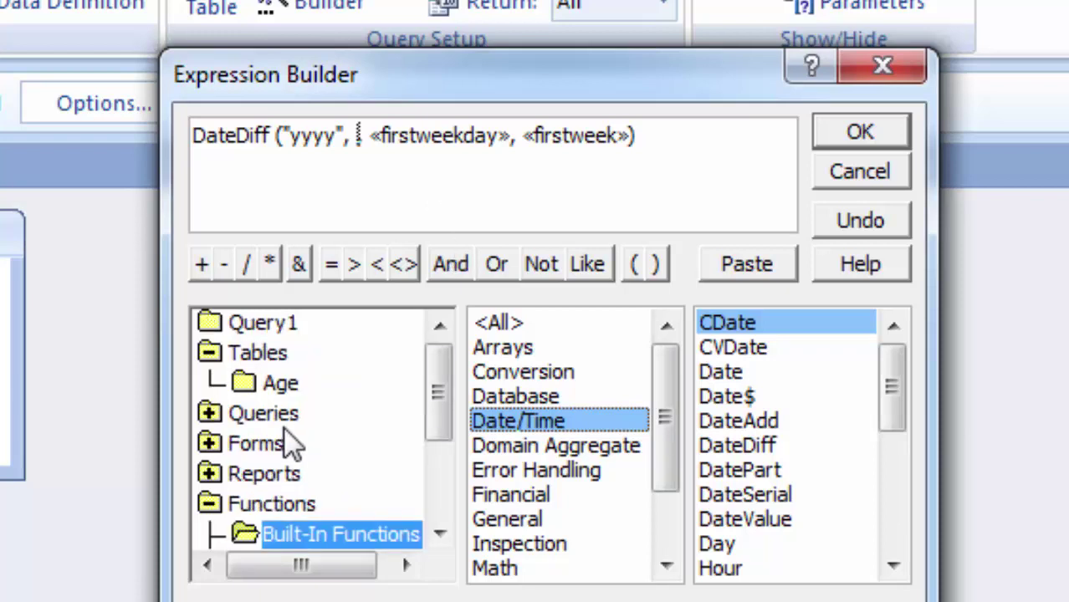
Step: Insert [Age]![DOB] as the start date and Now() as the end date
click(285, 386)
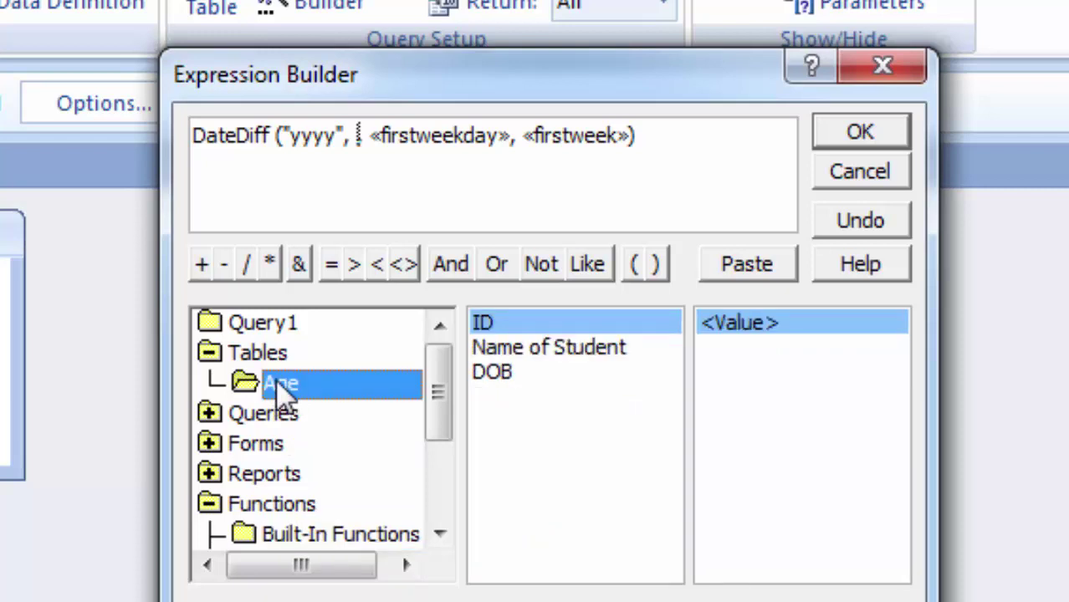
click(495, 365)
double_click(495, 365)
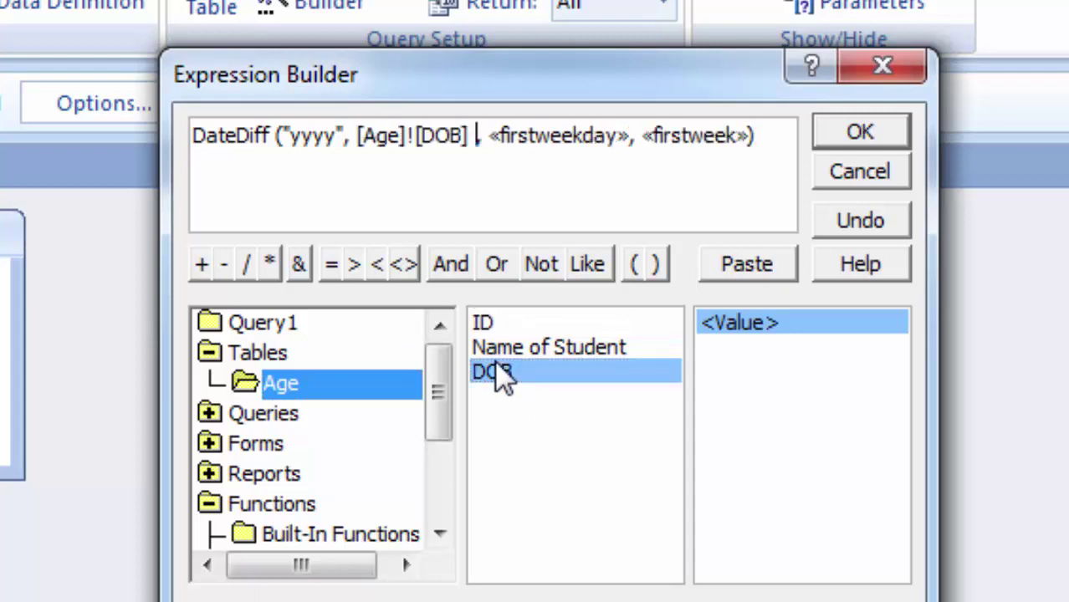
click(464, 201)
key(BackSpace)
key(BackSpace)
key(BackSpace)
key(BackSpace)
key(BackSpace)
key(BackSpace)
key(BackSpace)
key(BackSpace)
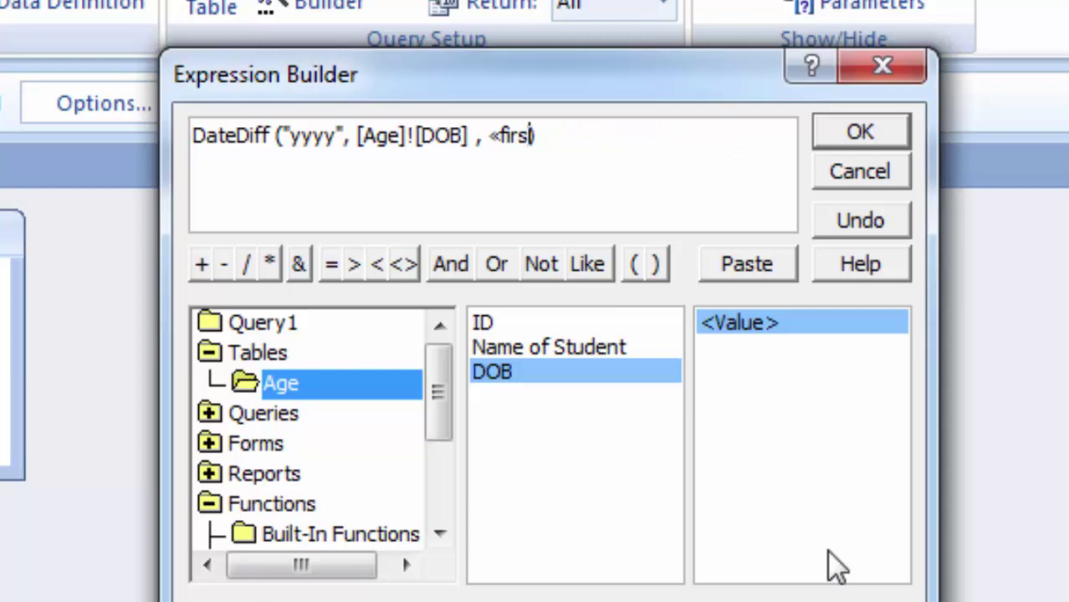
key(BackSpace)
key(BackSpace)
key(BackSpace)
key(BackSpace)
key(BackSpace)
key(BackSpace)
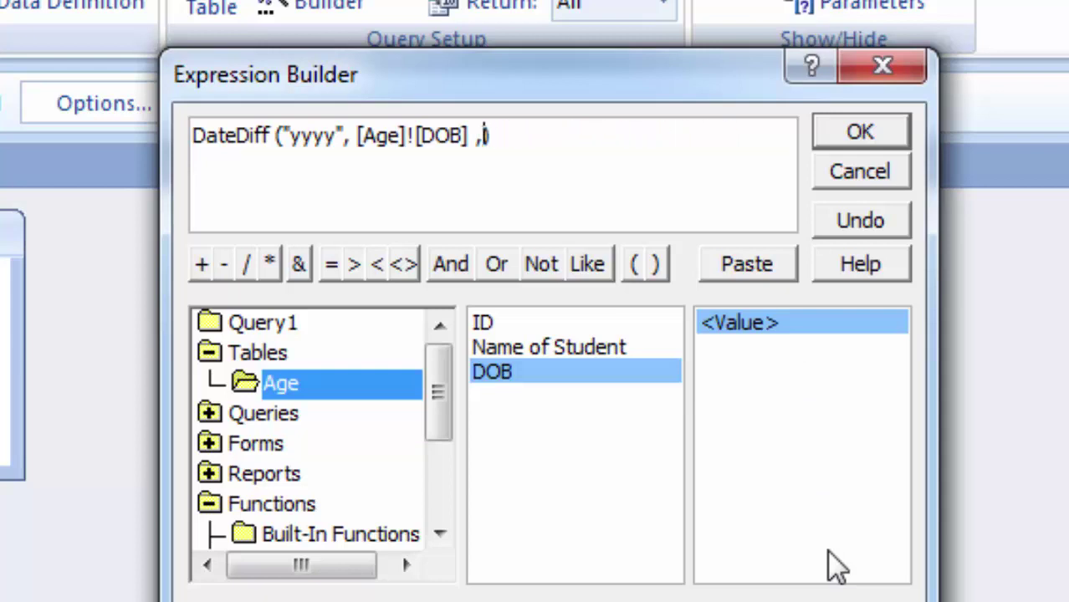
text(No)
text(w())
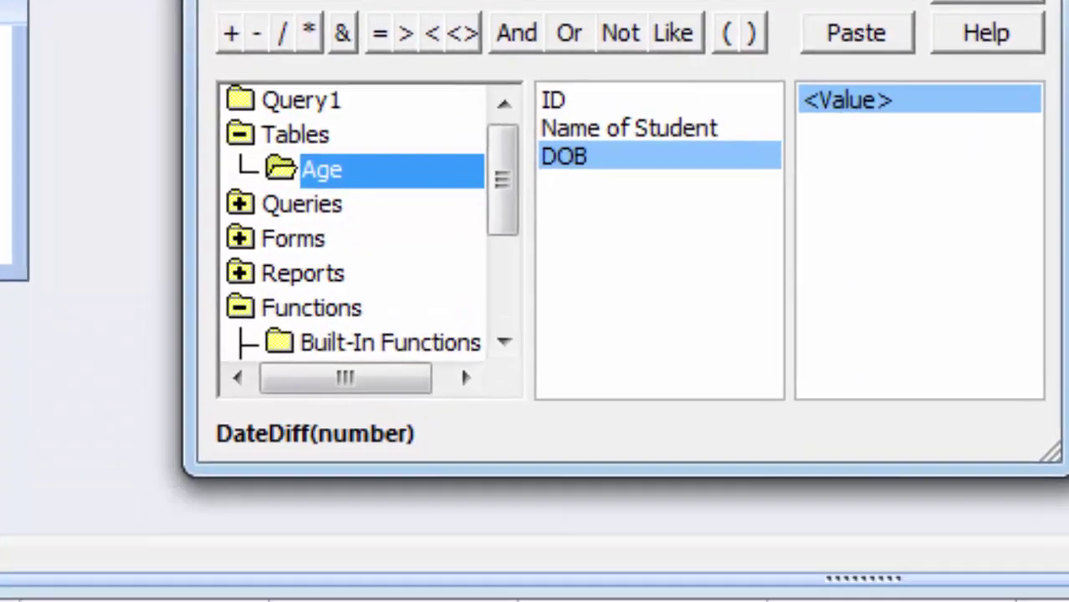
Step: Accept the expression and rename its column label from Expr1 to Age
click(862, 134)
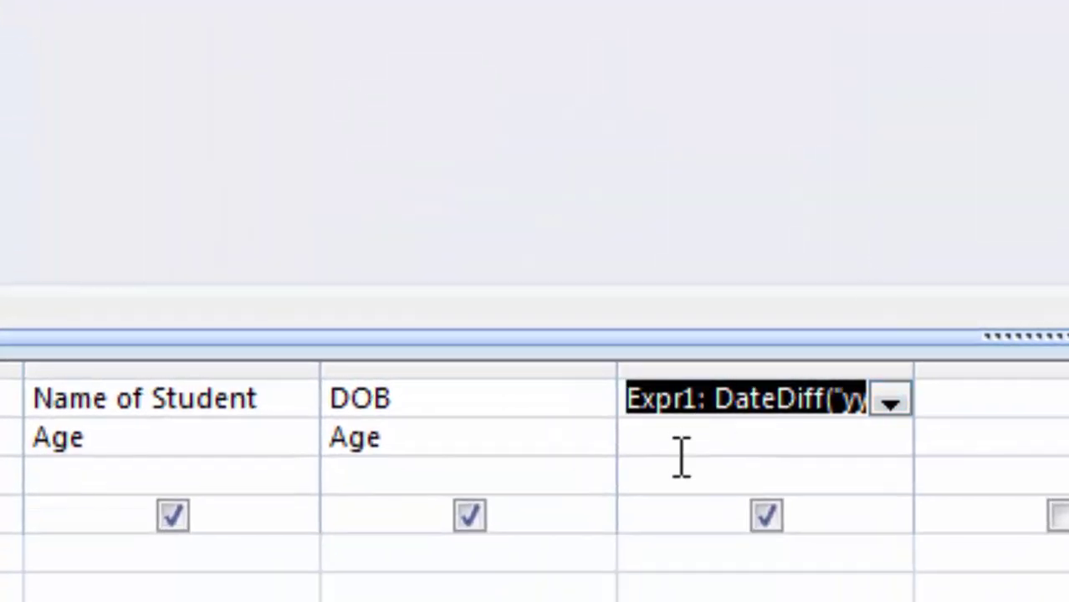
click(663, 414)
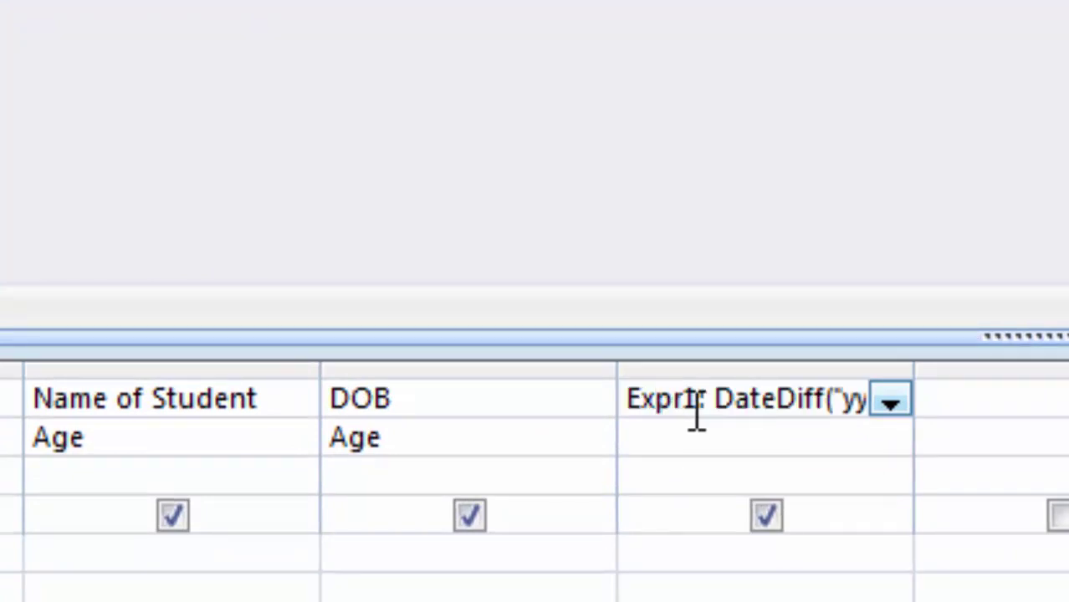
click(699, 412)
key(BackSpace)
key(BackSpace)
key(BackSpace)
key(BackSpace)
key(BackSpace)
key(BackSpace)
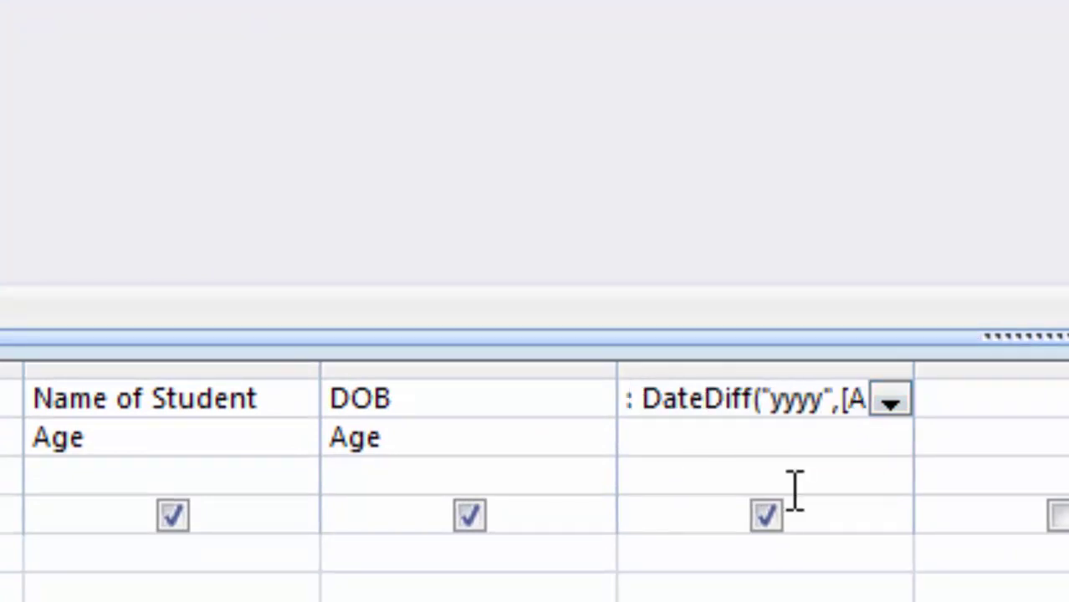
text(Age)
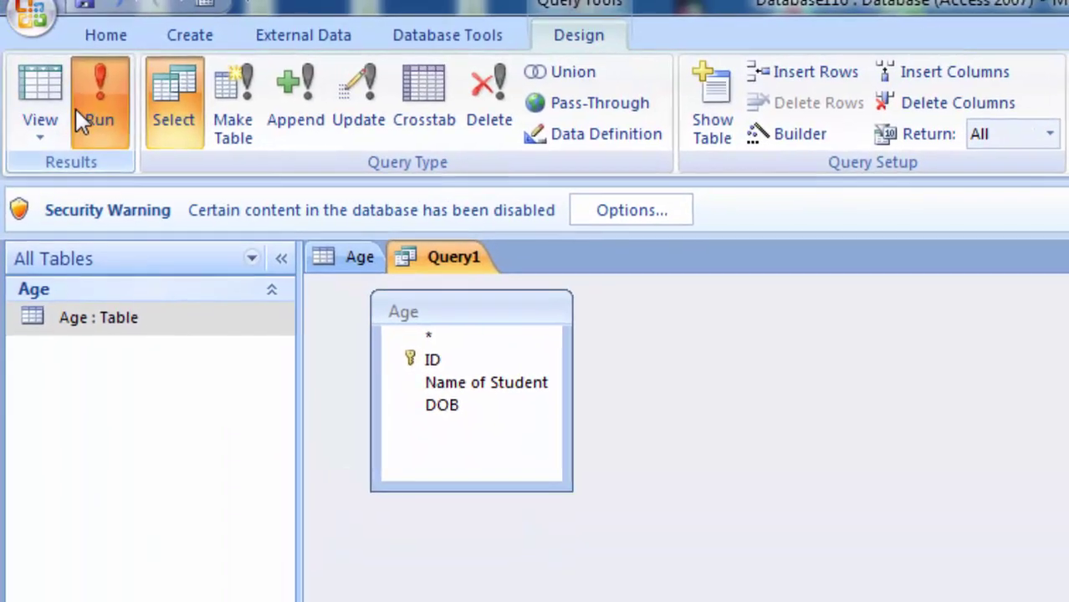
Step: Run the query and enter a new student's name in the (New) row
click(83, 105)
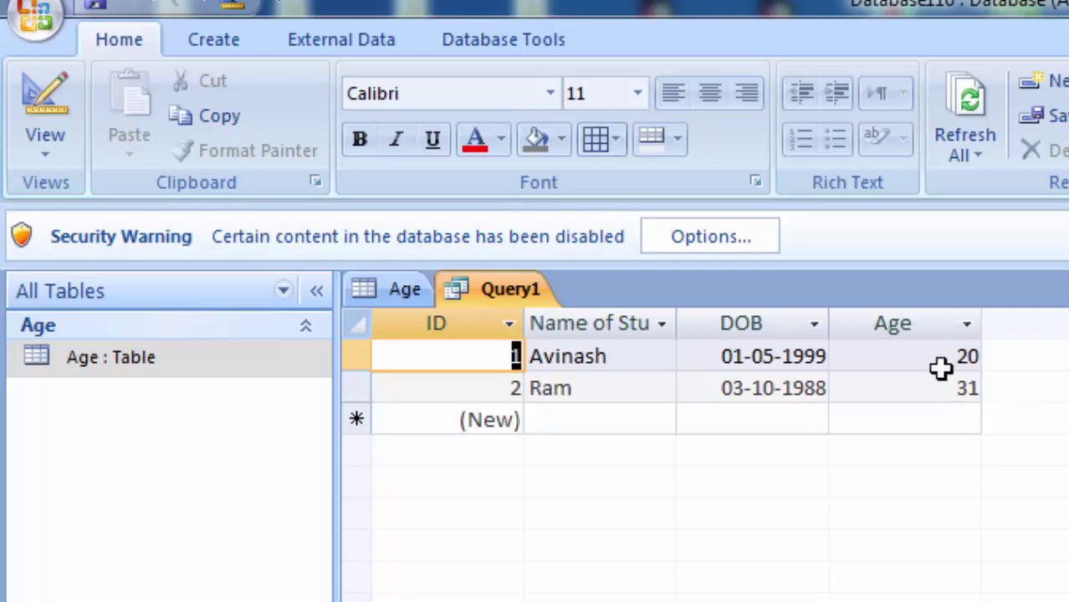
click(549, 422)
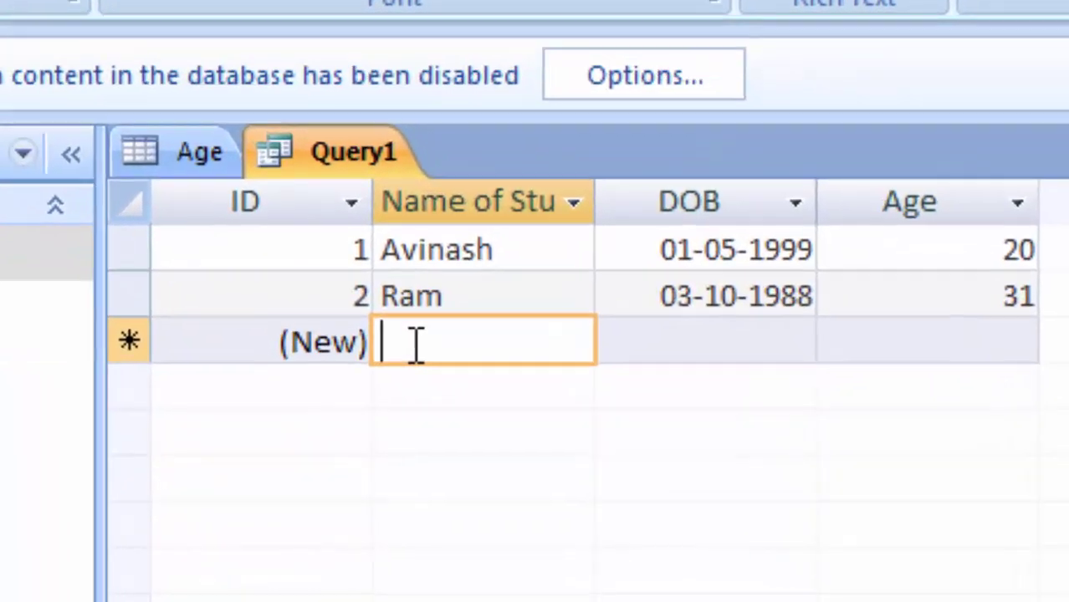
text(Su)
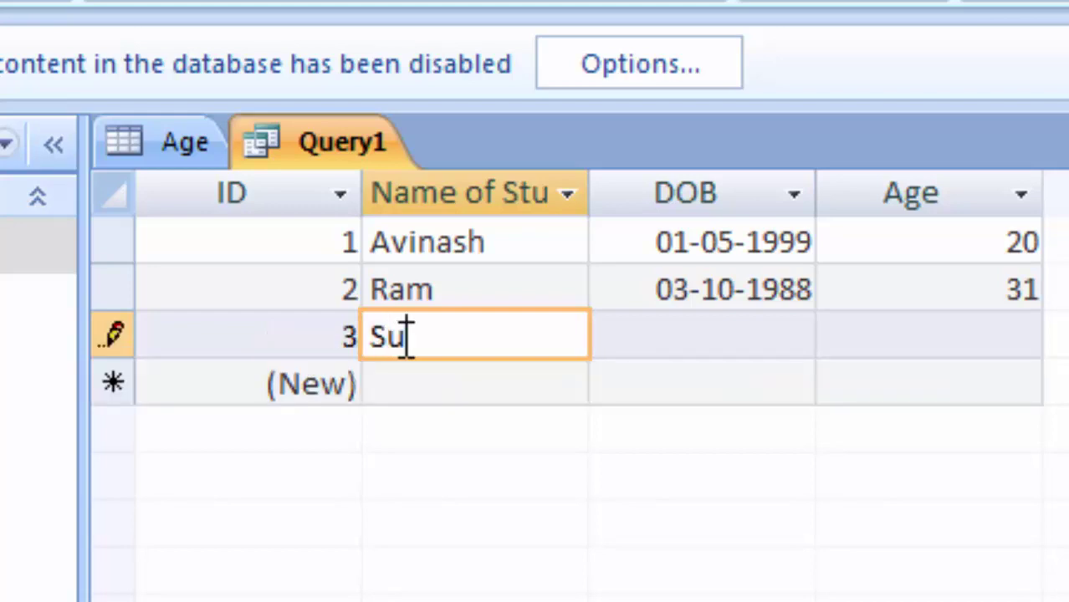
text(raj)
key(Tab)
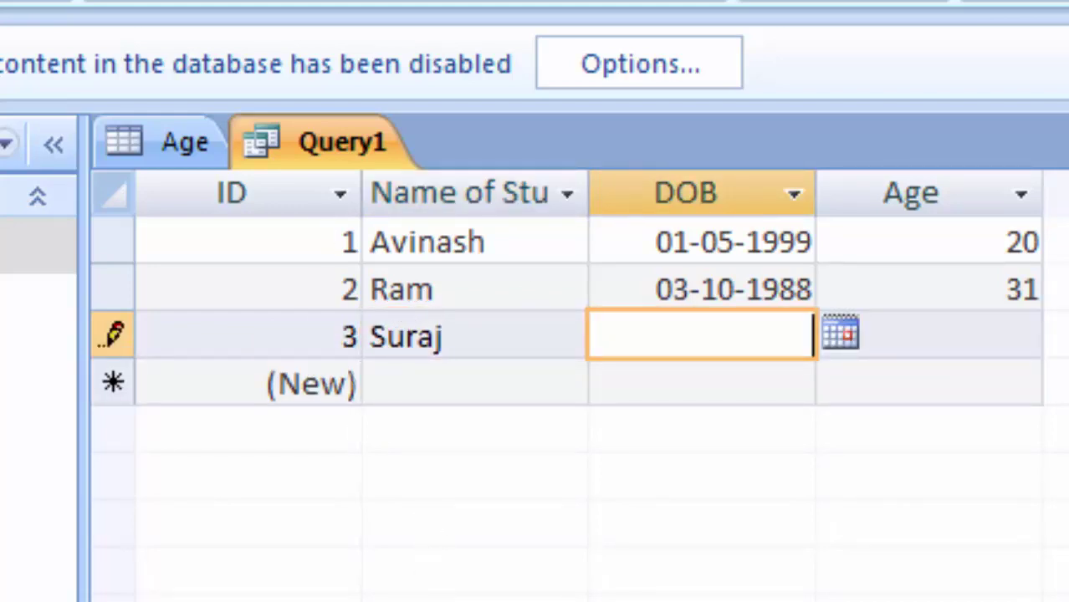
Step: Set that student's birth date to 01-10-1991 and widen the name column
click(839, 337)
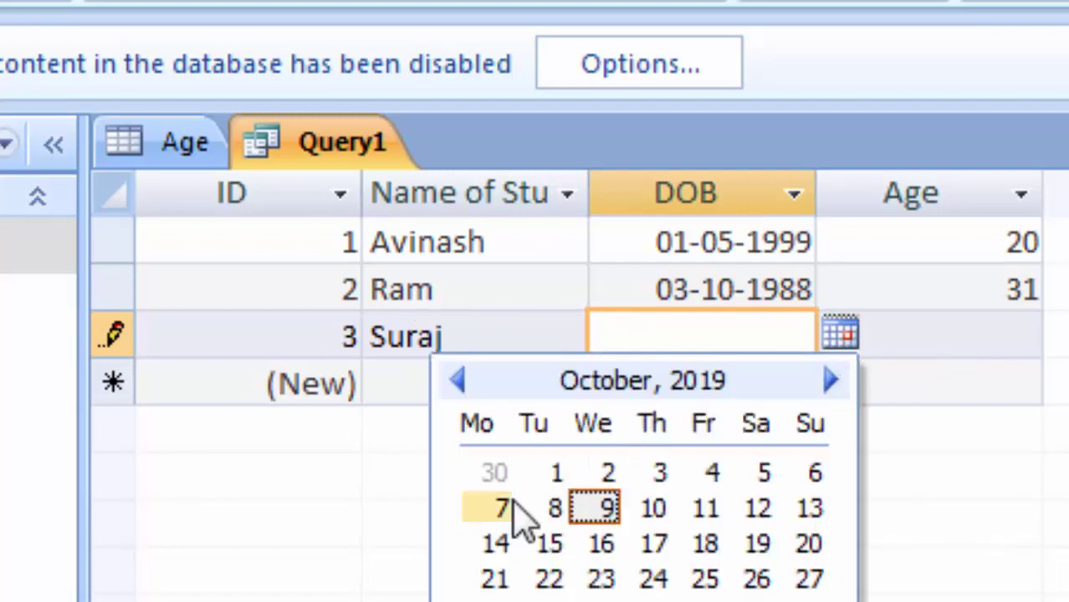
click(551, 477)
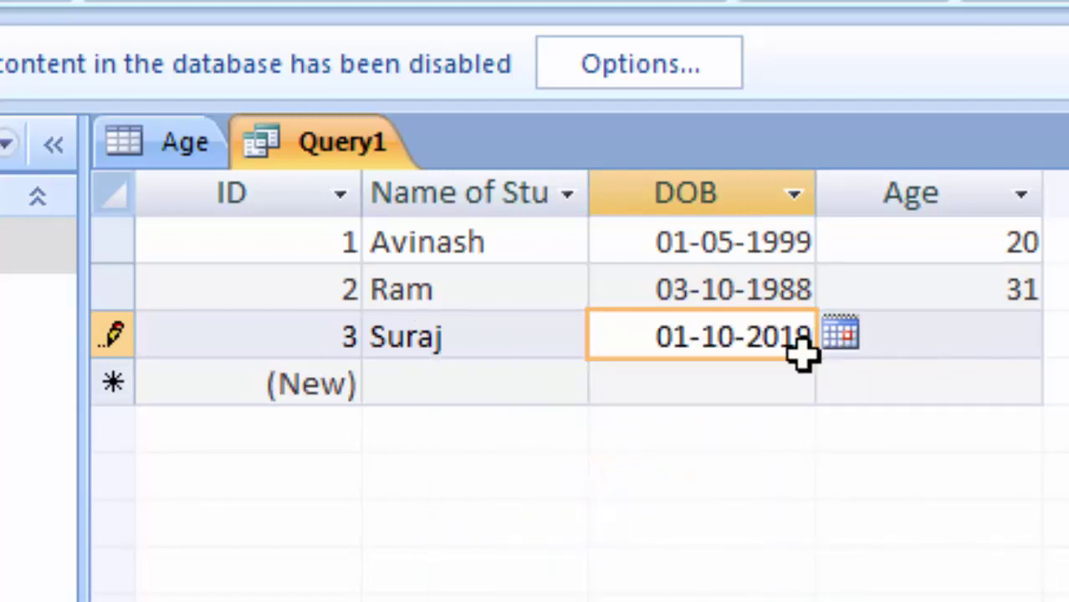
key(BackSpace)
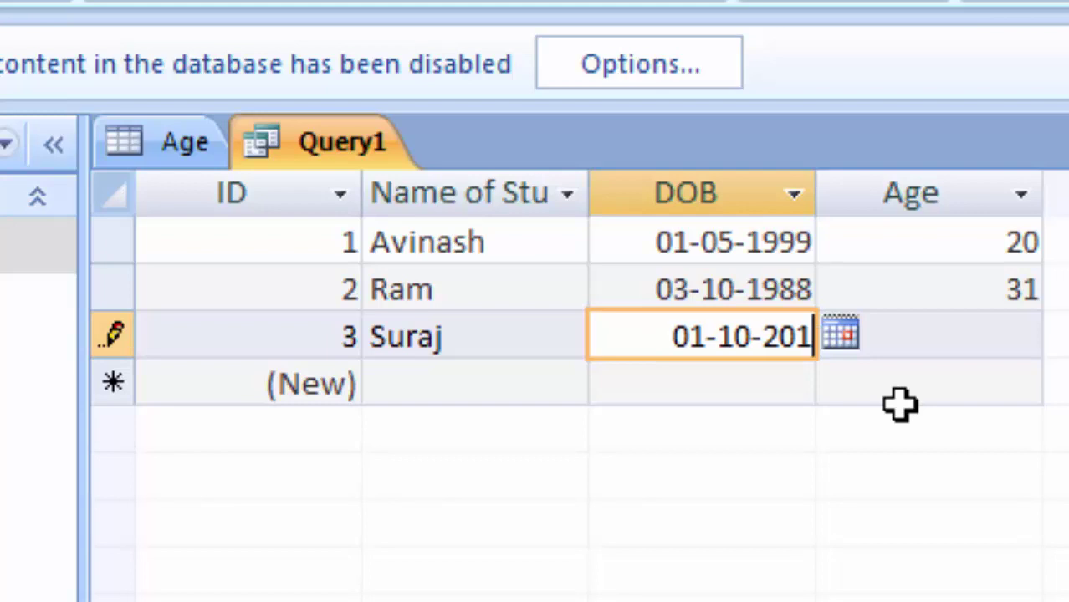
key(BackSpace)
key(BackSpace)
key(BackSpace)
text(1)
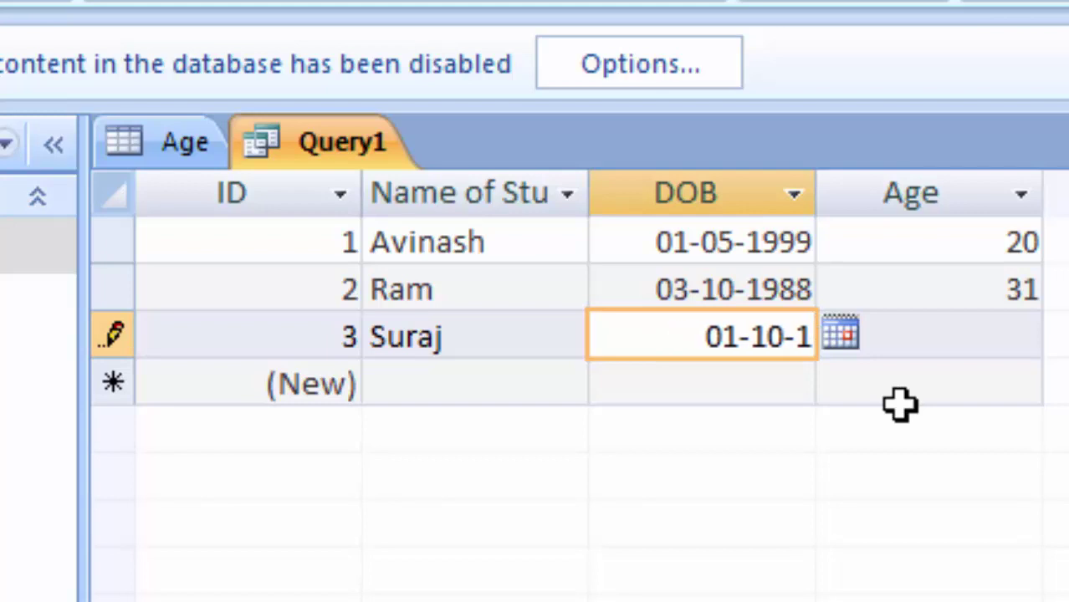
text(99)
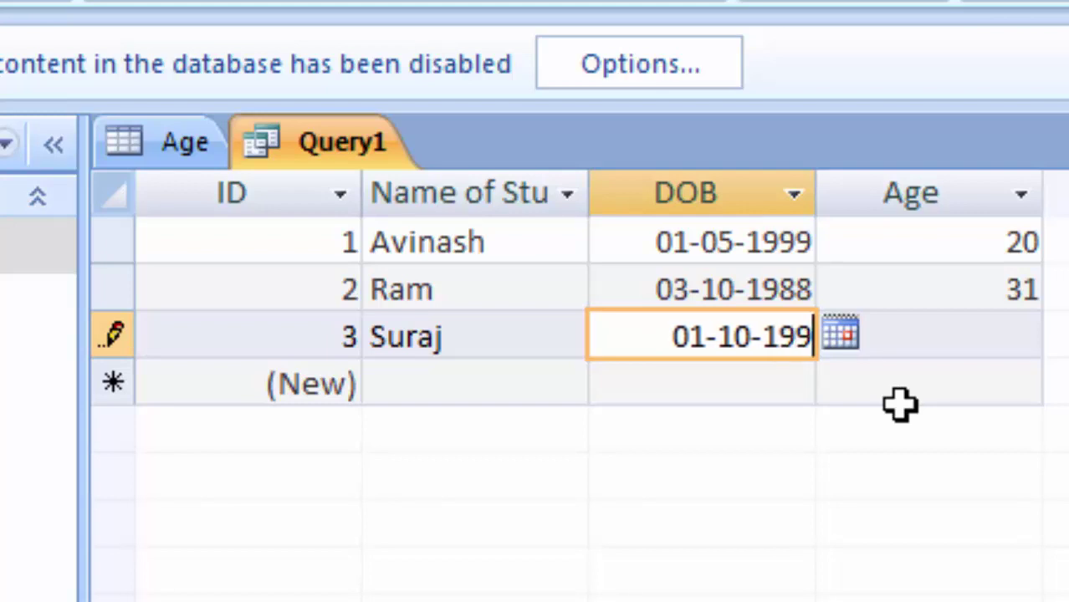
text(1)
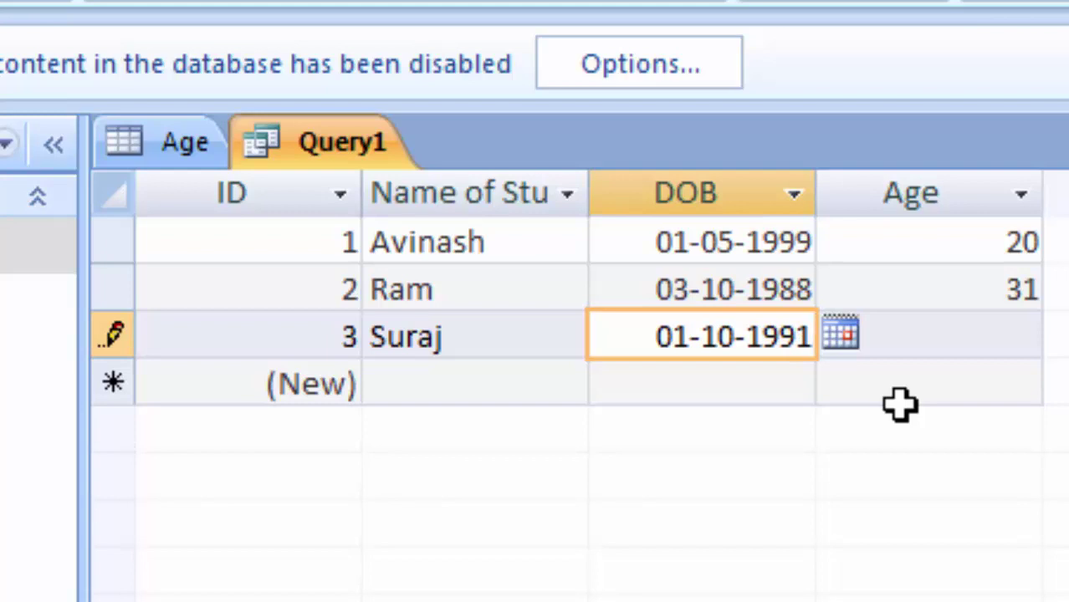
click(962, 333)
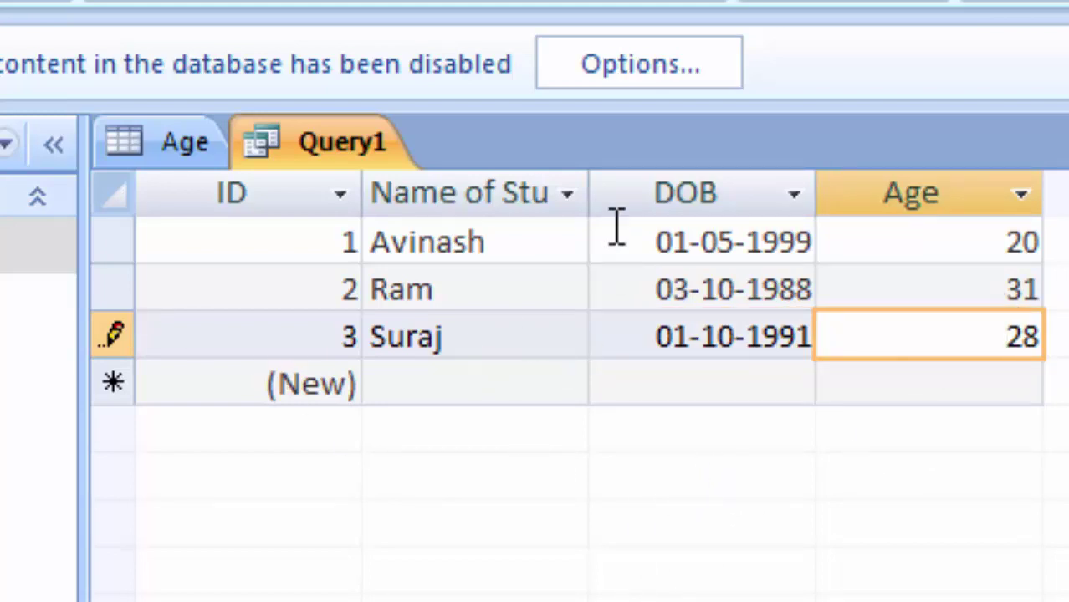
double_click(591, 193)
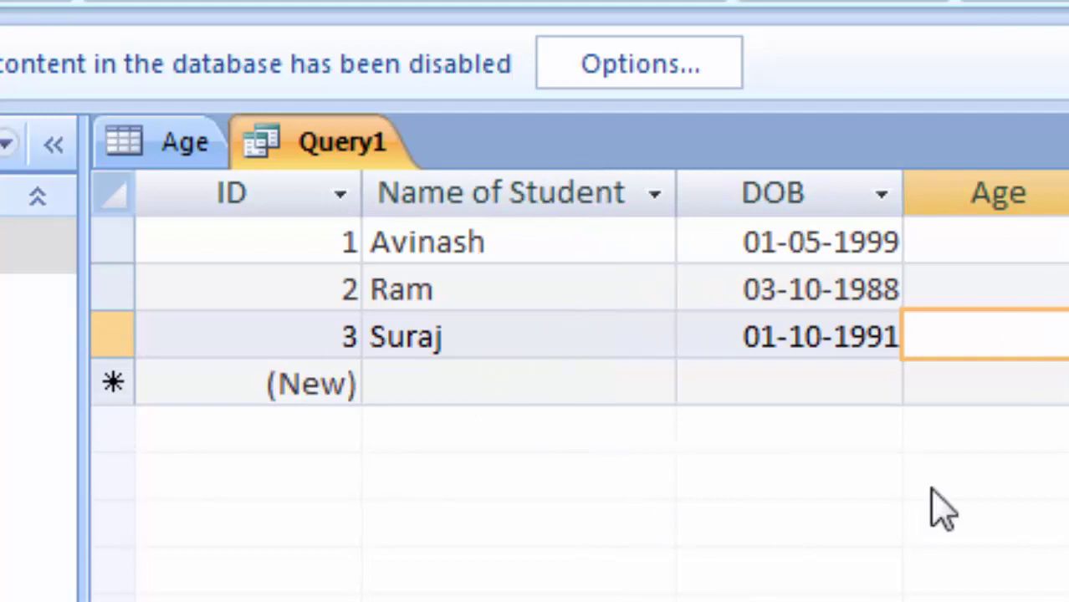
Step: Enter another student's name with birth date 25-10-1998, giving an Age of 21
click(425, 385)
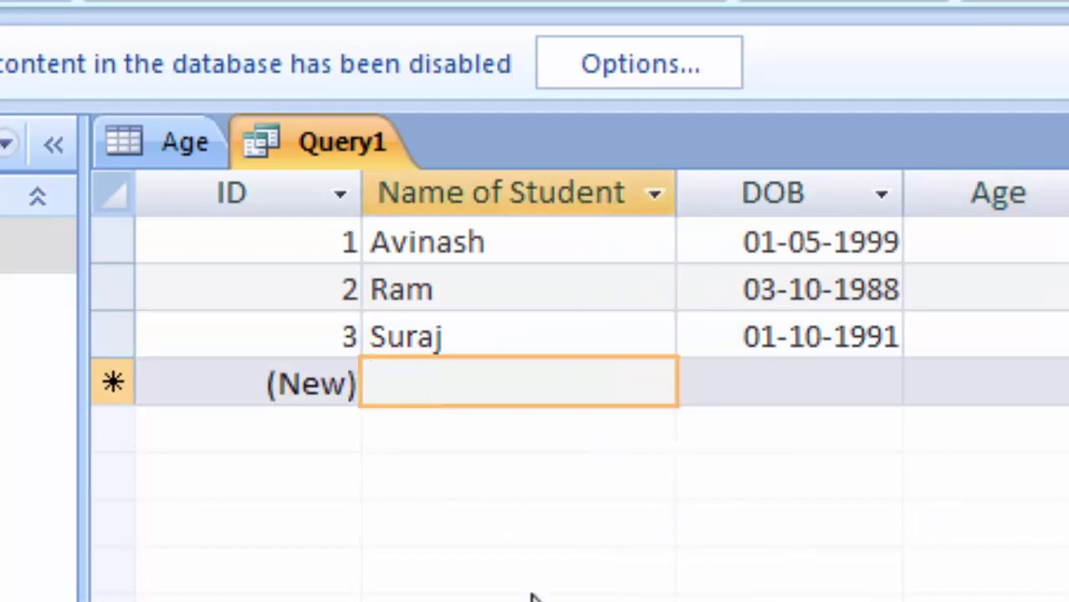
text(Me)
text(er)
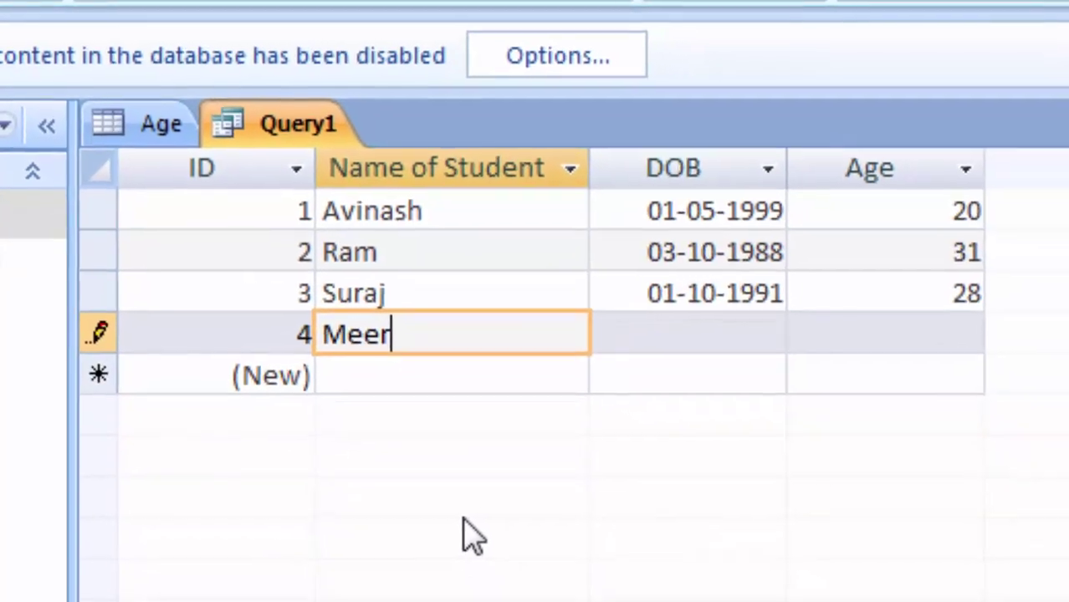
text(a)
key(Tab)
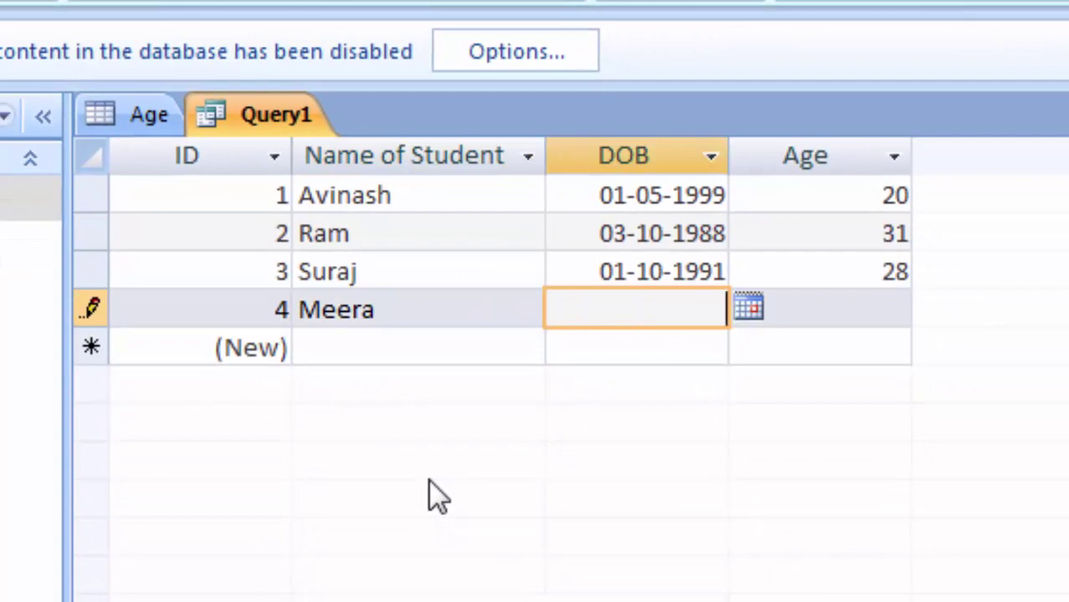
click(747, 309)
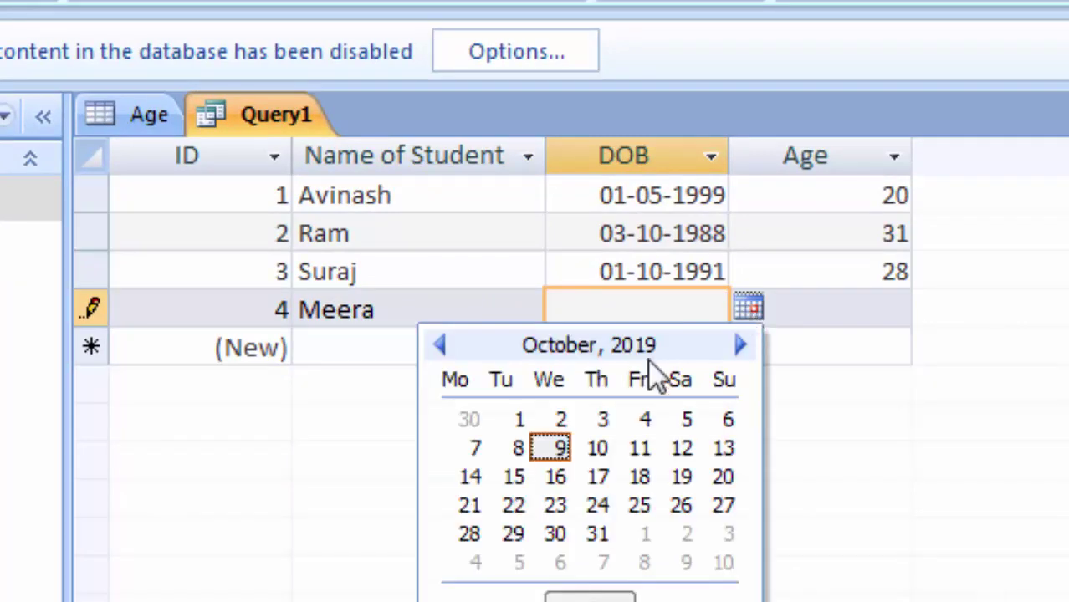
click(640, 505)
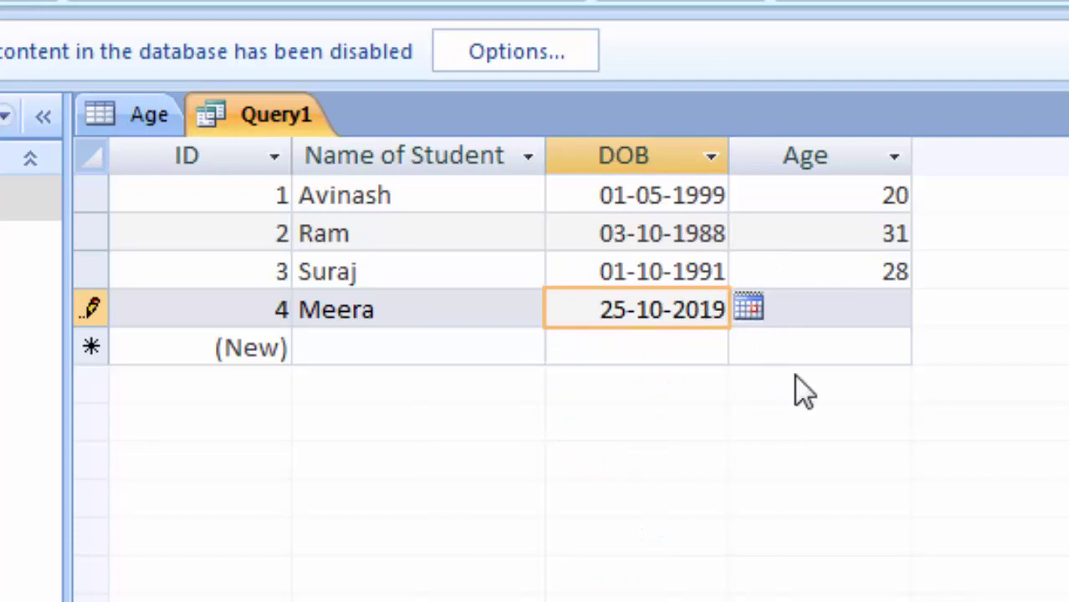
key(BackSpace)
key(BackSpace)
key(BackSpace)
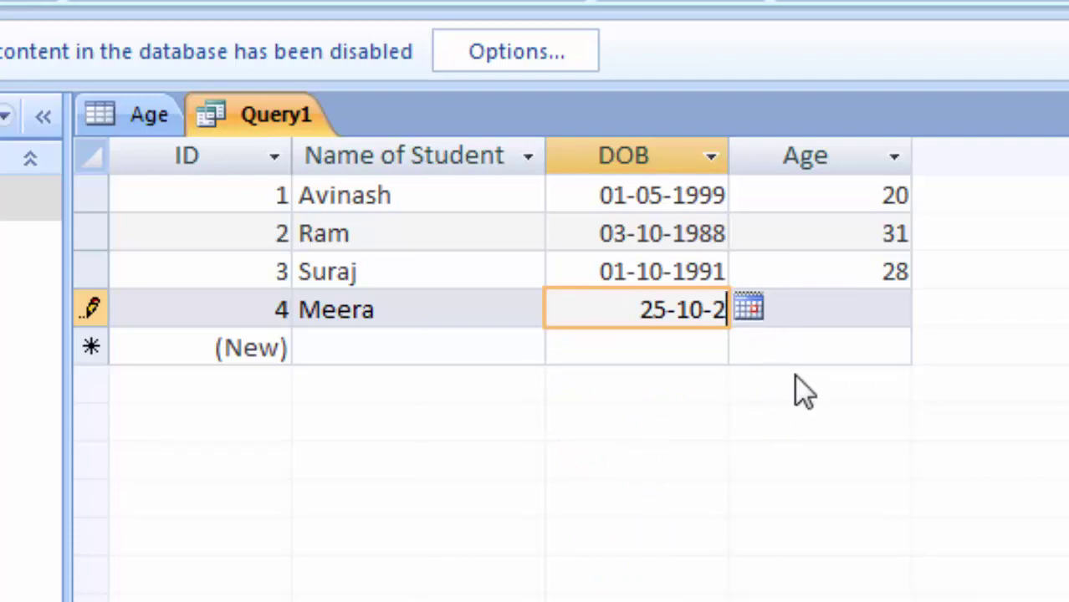
key(BackSpace)
text(1998)
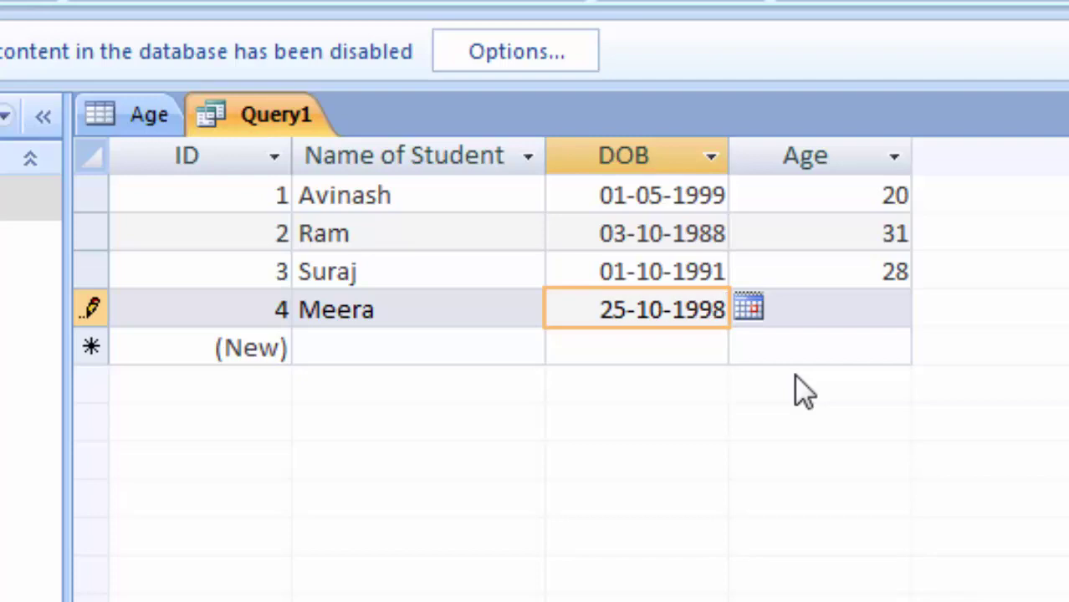
click(796, 328)
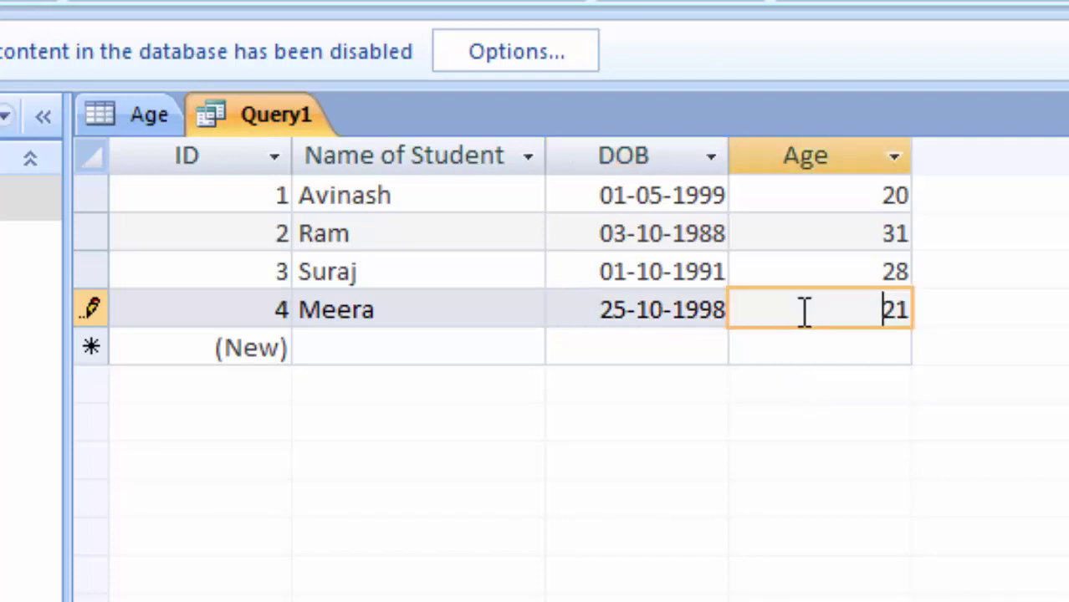